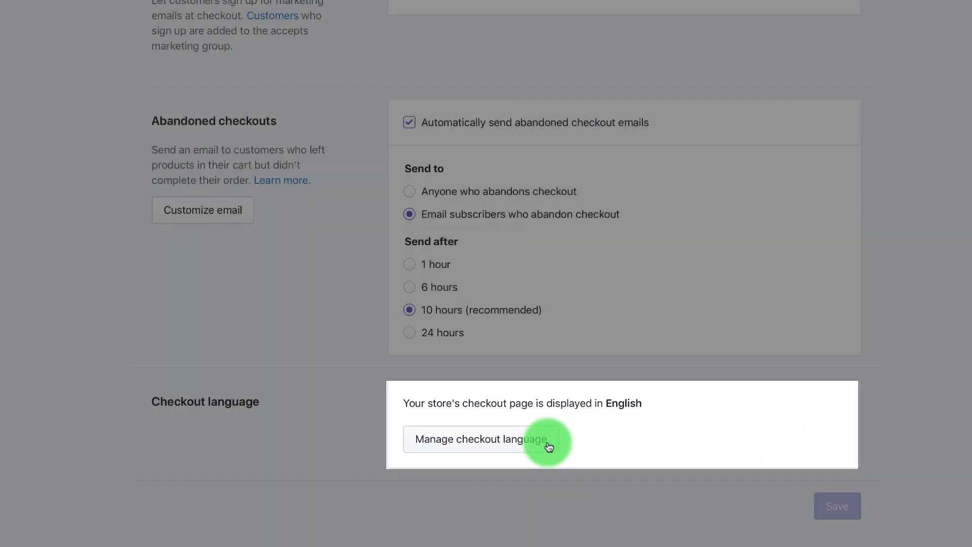
In the checkout language settings, set the marketing checkbox label to "Sign up for exclusive offers and news via text messages and/or email." and save
{"action": "left_click", "coordinate": [549, 445]}
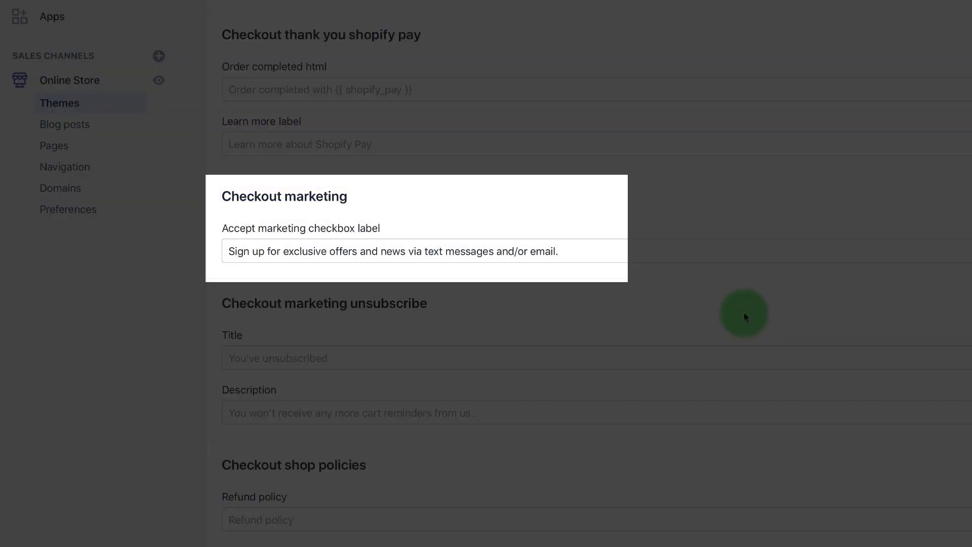
{"action": "left_click", "coordinate": [592, 253]}
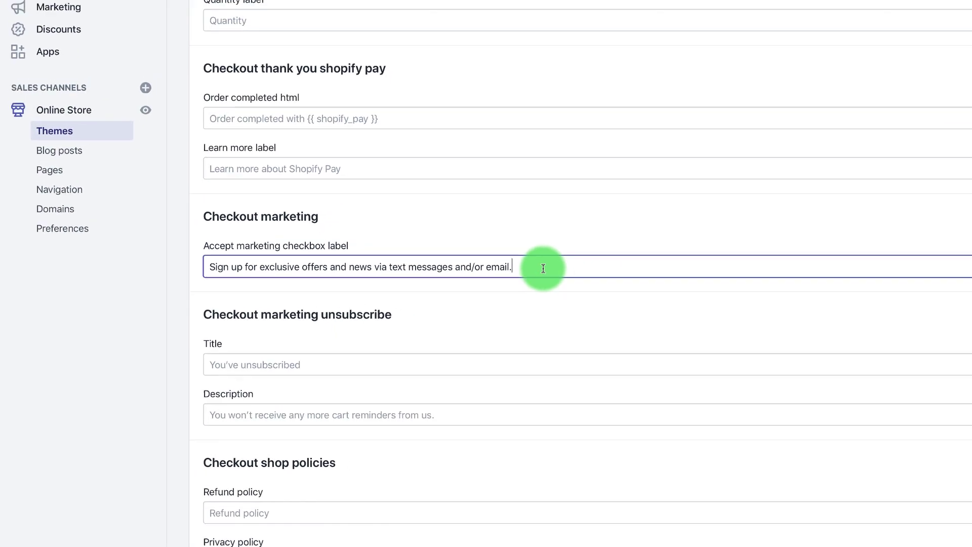
{"action": "scroll", "coordinate": [690, 380], "scroll_direction": "up", "scroll_amount": 15}
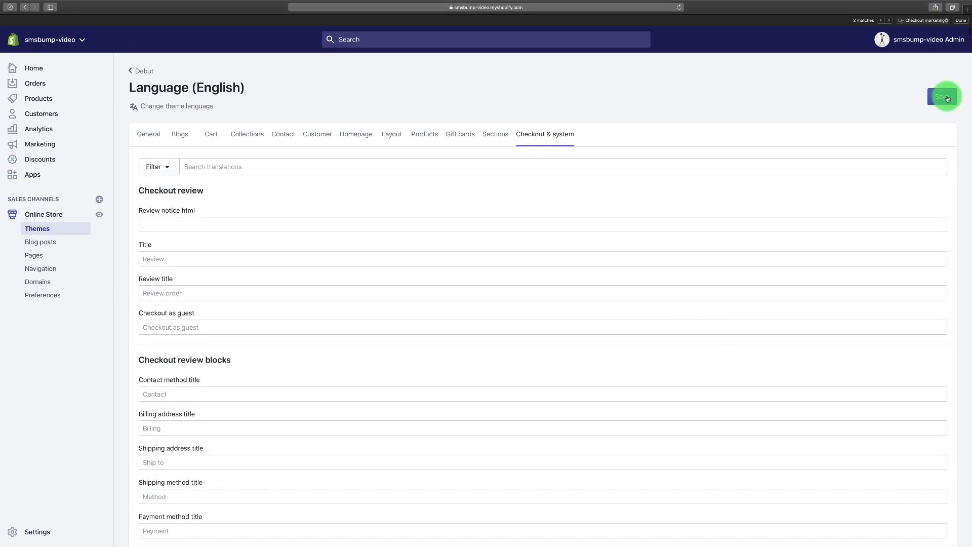
{"action": "left_click", "coordinate": [943, 96]}
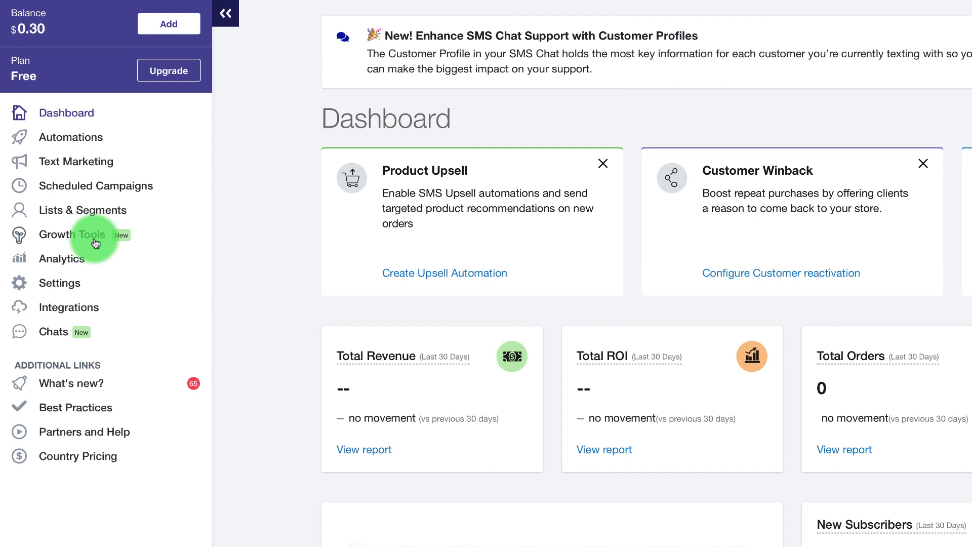
Switch to SMSBump and start a new subscription form of the Popup type from the growth tools
{"action": "left_click", "coordinate": [93, 238]}
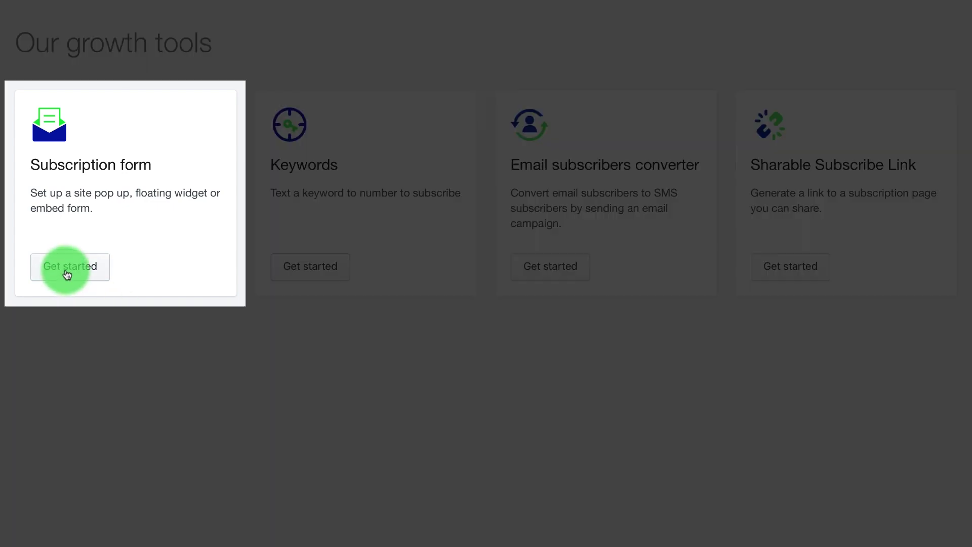
{"action": "left_click", "coordinate": [67, 274]}
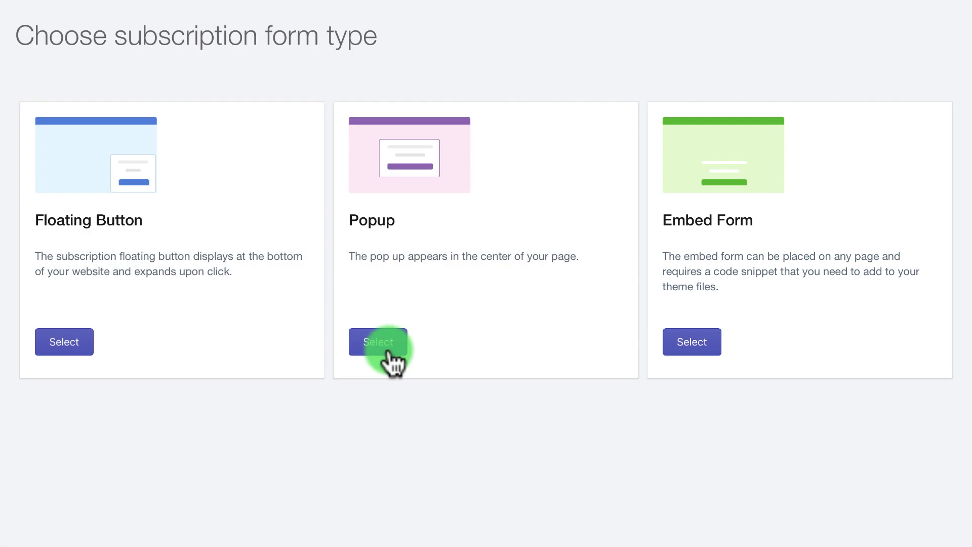
{"action": "left_click", "coordinate": [387, 350]}
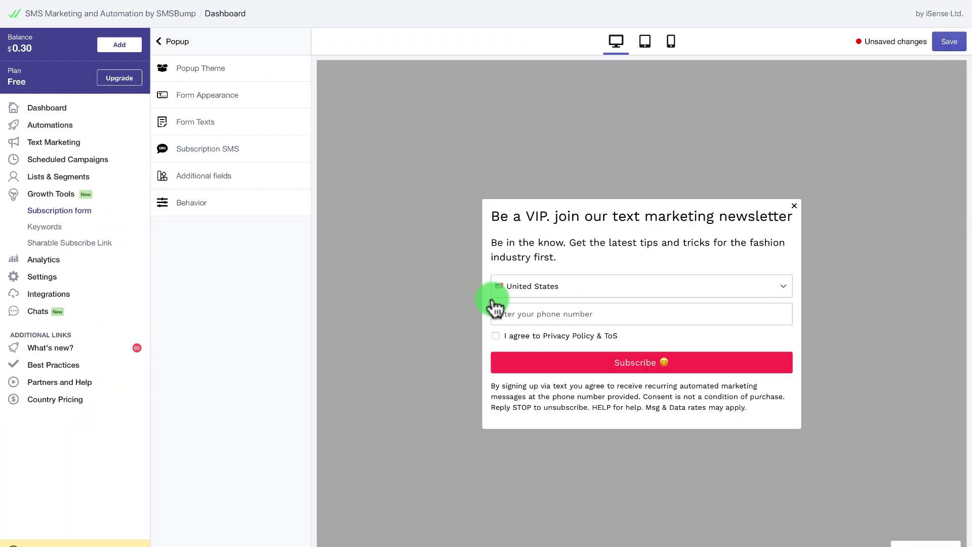
Preview the popup in its tablet and mobile layouts and return to the desktop layout
{"action": "left_click", "coordinate": [653, 43]}
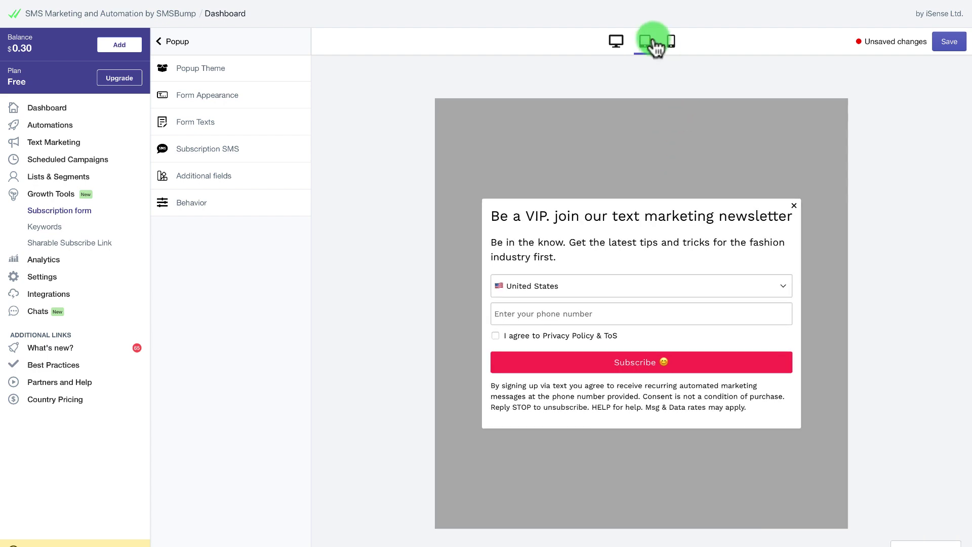
{"action": "left_click", "coordinate": [669, 45]}
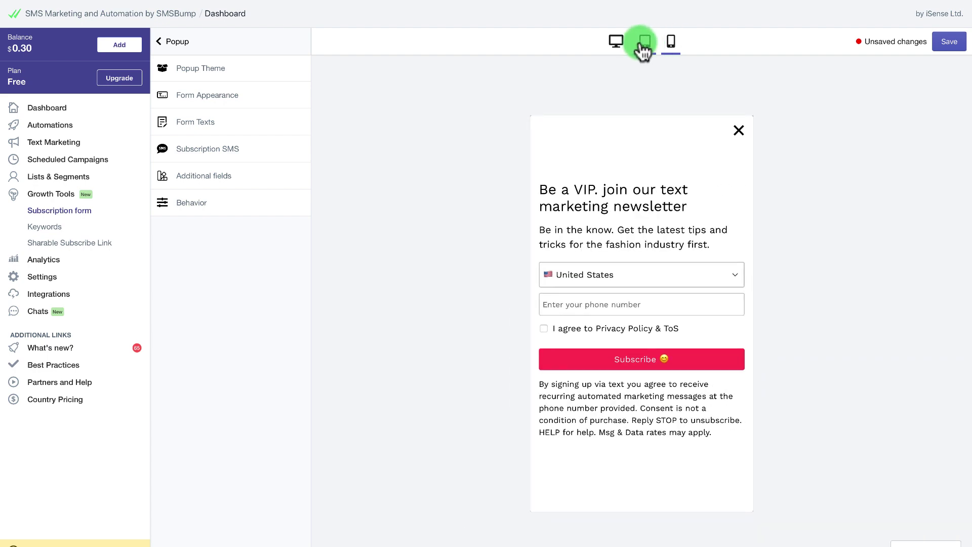
{"action": "left_click", "coordinate": [615, 43]}
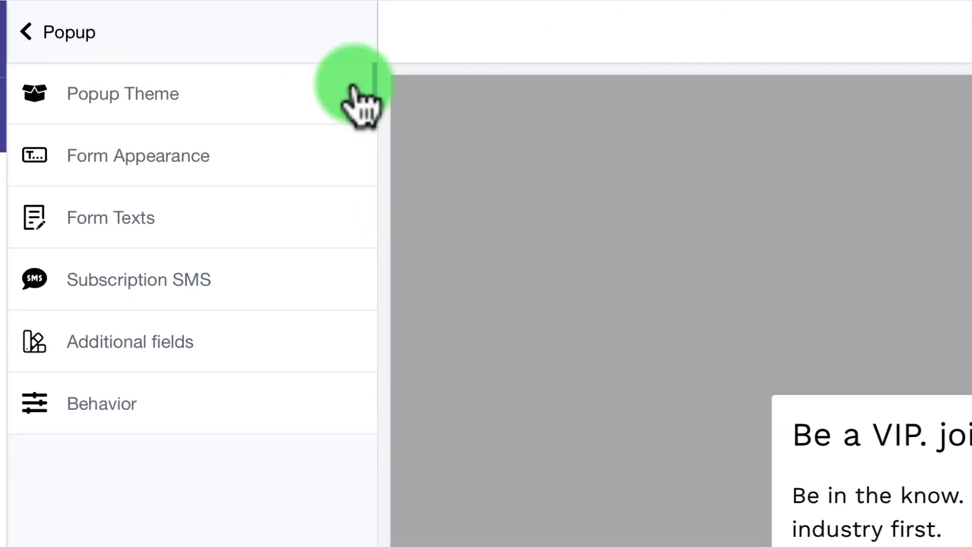
Set the popup theme's form type to Popup Style 8, trying Popup Style 4 first
{"action": "left_click", "coordinate": [315, 80]}
{"action": "left_click", "coordinate": [187, 144]}
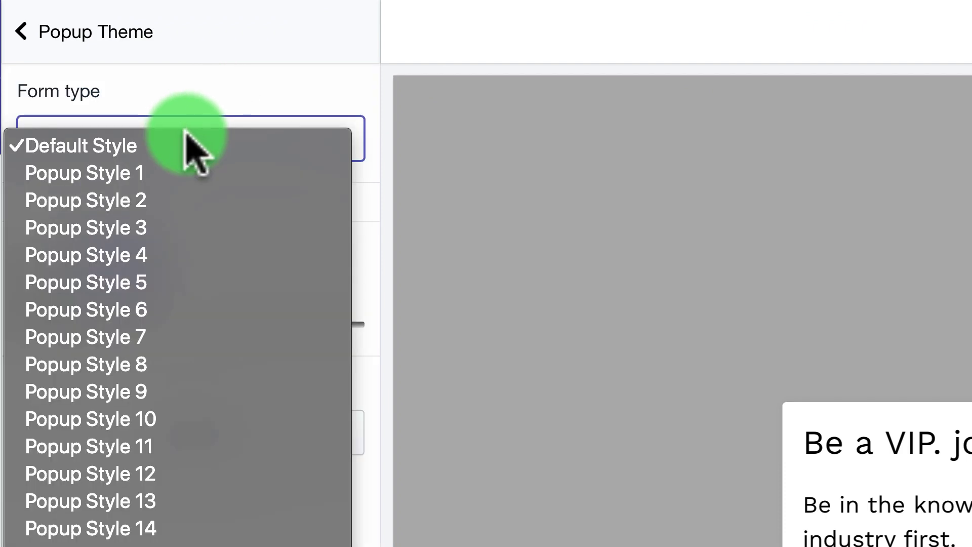
{"action": "left_click", "coordinate": [191, 254]}
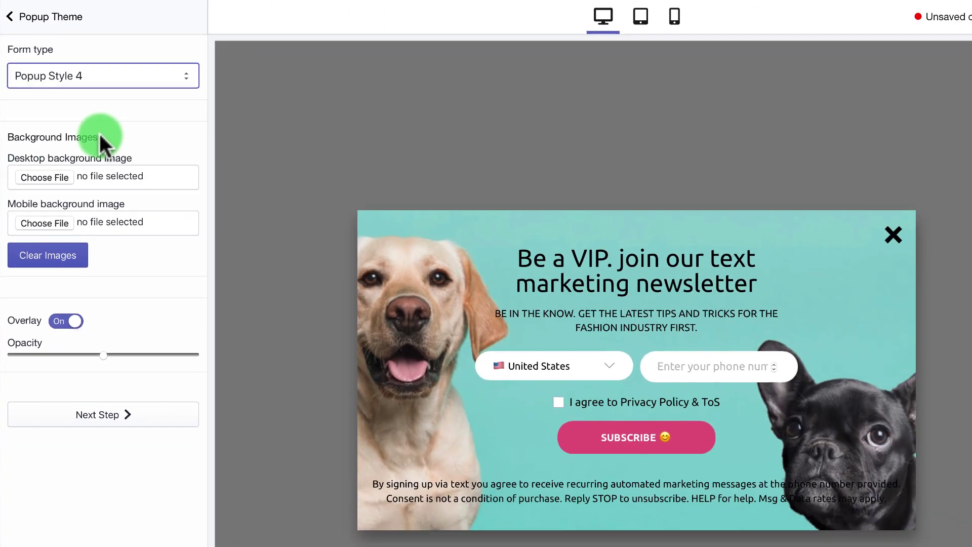
{"action": "left_click", "coordinate": [100, 71]}
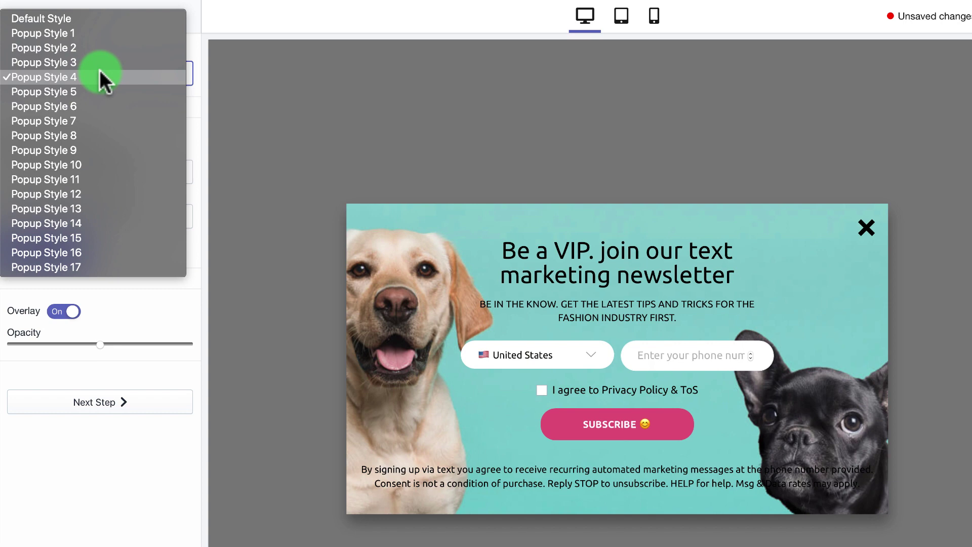
{"action": "left_click", "coordinate": [95, 131]}
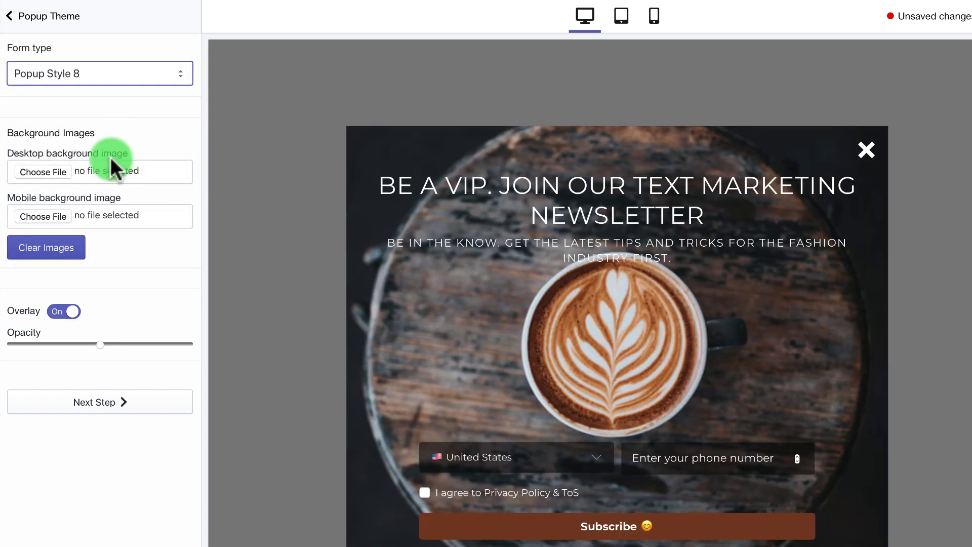
{"action": "left_click", "coordinate": [49, 171]}
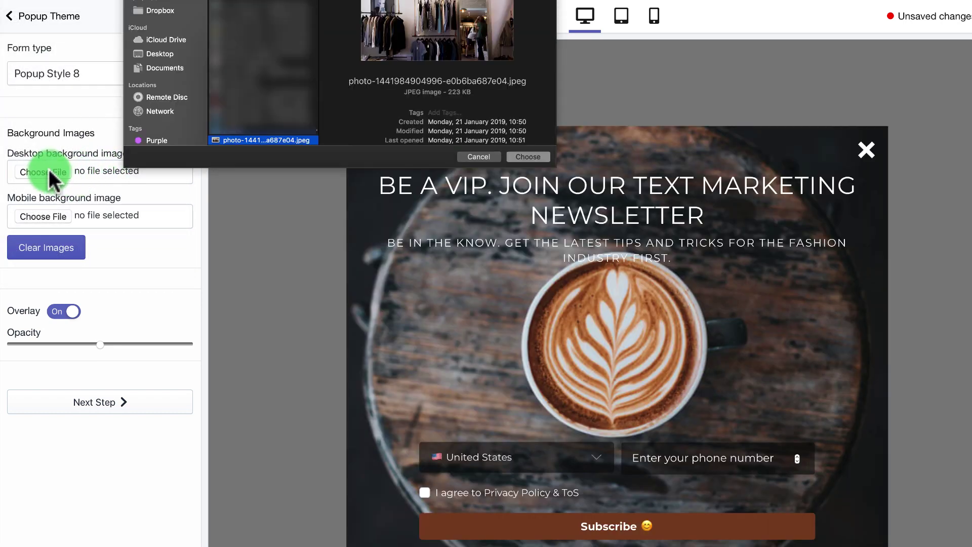
{"action": "key", "text": "Return"}
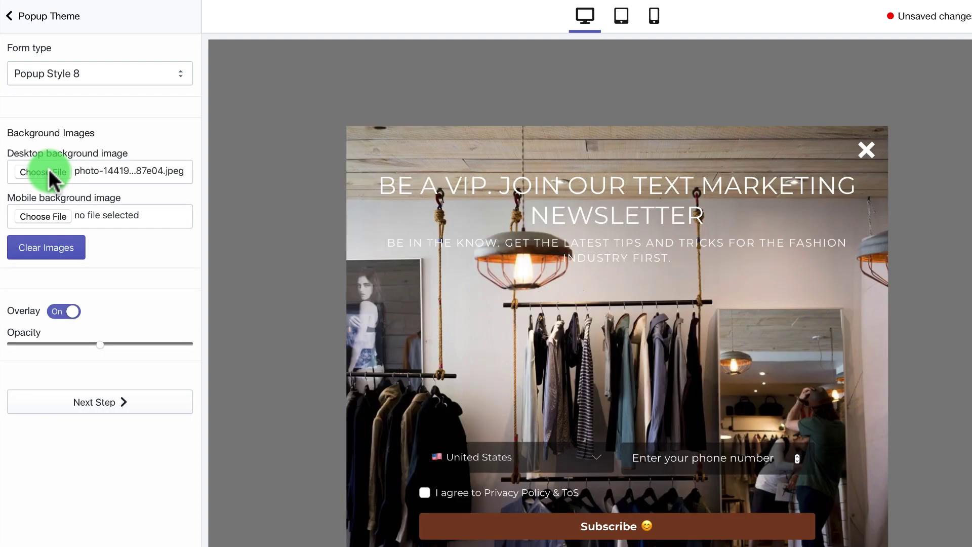
{"action": "left_click", "coordinate": [48, 214]}
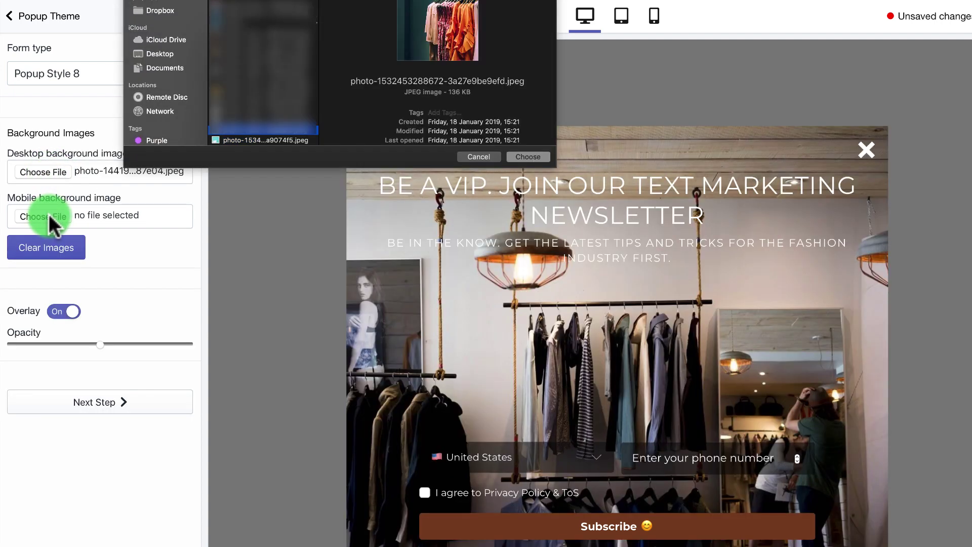
{"action": "key", "text": "Return"}
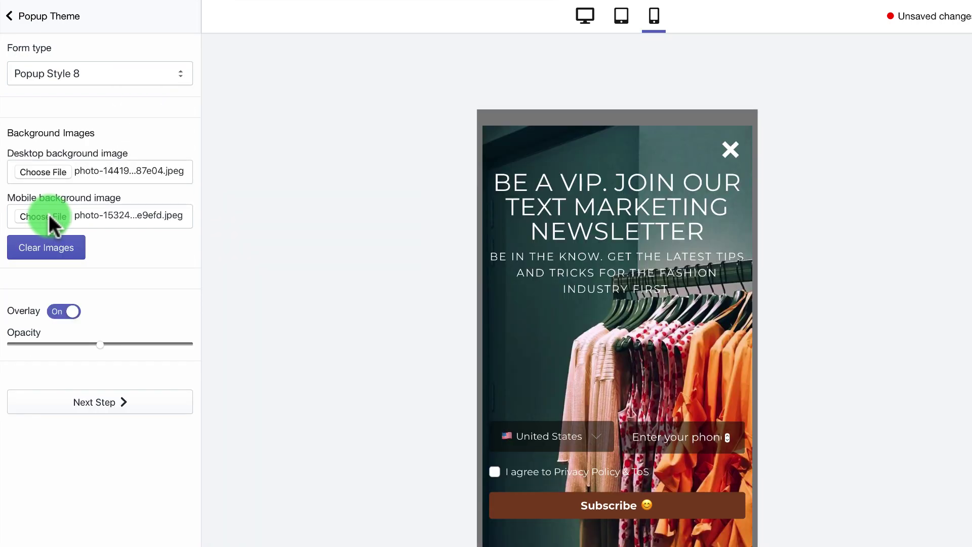
Check the backgrounds in the tablet and desktop previews, adjust the overlay opacity slightly and continue to the form appearance settings
{"action": "left_click", "coordinate": [627, 19]}
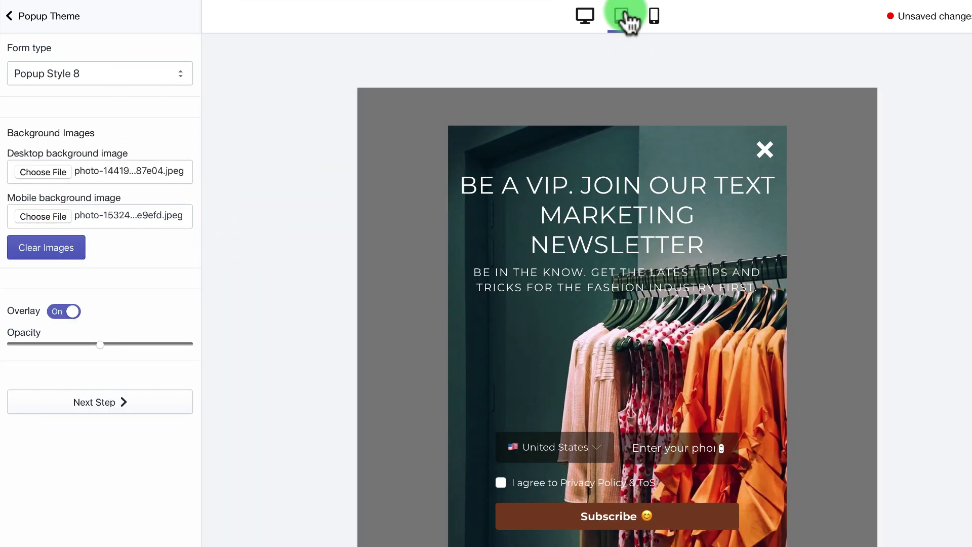
{"action": "left_click", "coordinate": [585, 17]}
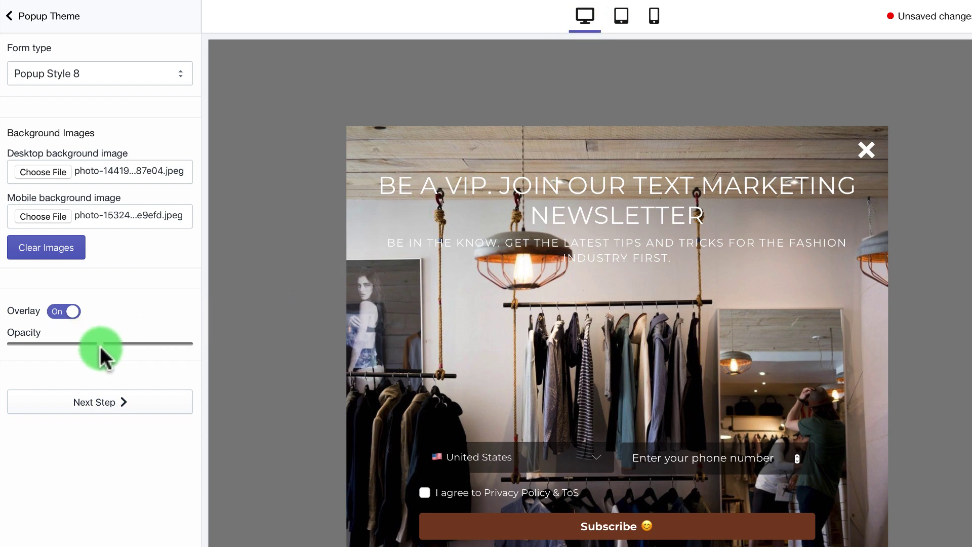
{"action": "mouse_move", "coordinate": [101, 347]}
{"action": "left_mouse_down"}
{"action": "mouse_move", "coordinate": [30, 342]}
{"action": "mouse_move", "coordinate": [153, 344]}
{"action": "mouse_move", "coordinate": [96, 345]}
{"action": "left_mouse_up"}
{"action": "left_click", "coordinate": [126, 408]}
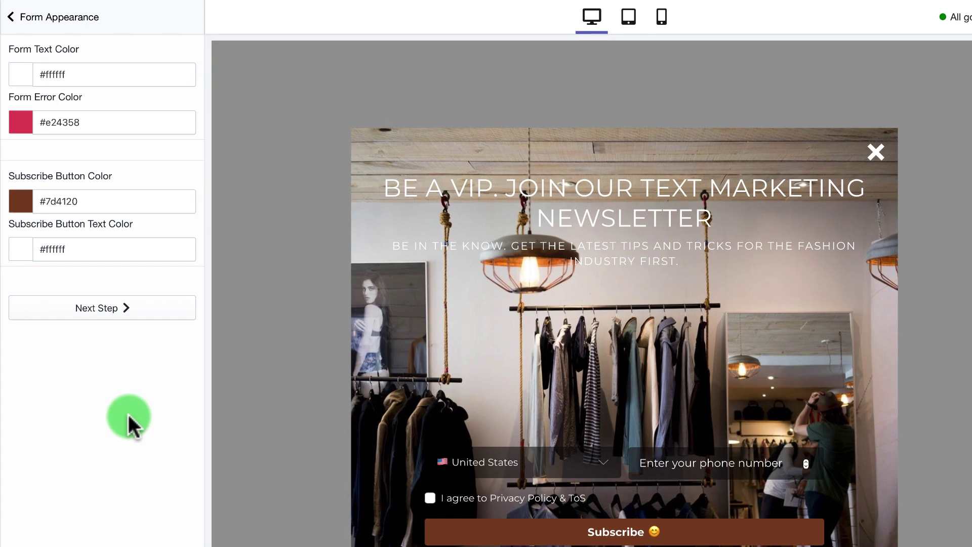
Try red, orange and yellow as the form text color and return it to white (#ffffff)
{"action": "left_click", "coordinate": [20, 75]}
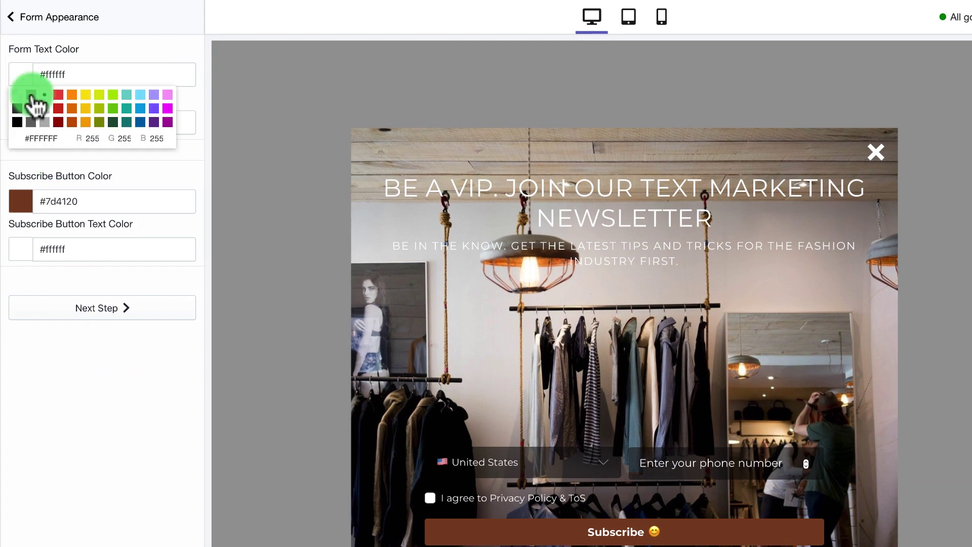
{"action": "left_click", "coordinate": [58, 95]}
{"action": "left_click", "coordinate": [72, 95]}
{"action": "left_click", "coordinate": [85, 95]}
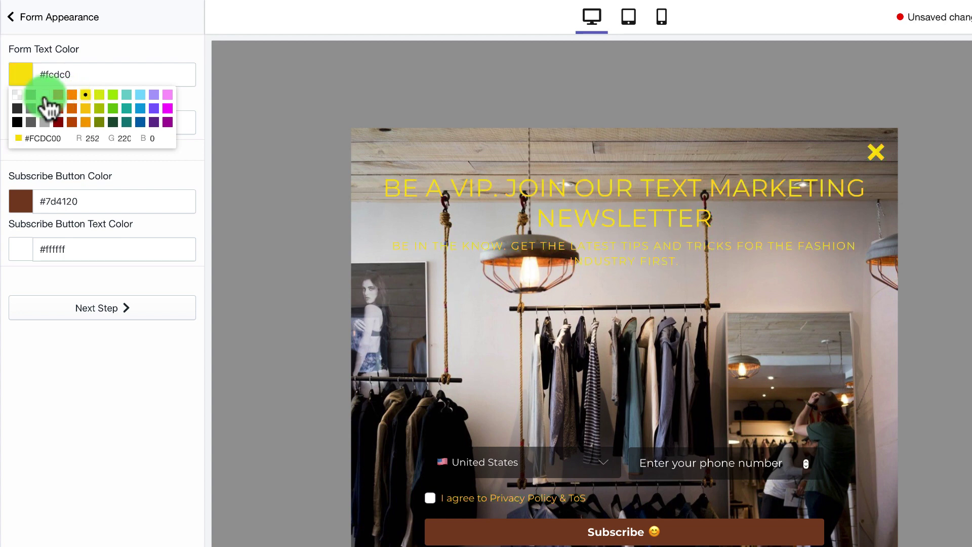
{"action": "left_click", "coordinate": [45, 95]}
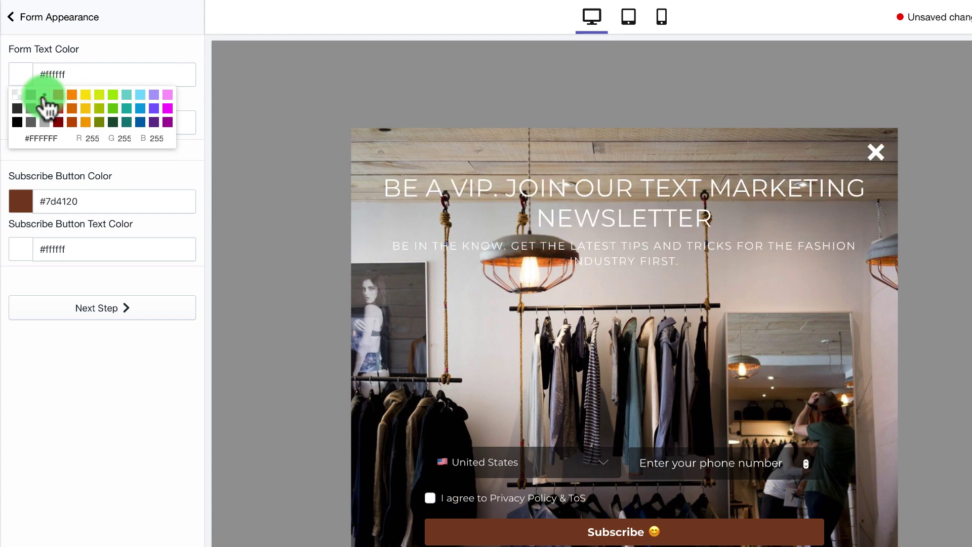
Set the Subscribe button color to the yellow-green #DBDF00 after trying other swatches
{"action": "left_click", "coordinate": [26, 200]}
{"action": "left_click", "coordinate": [25, 202]}
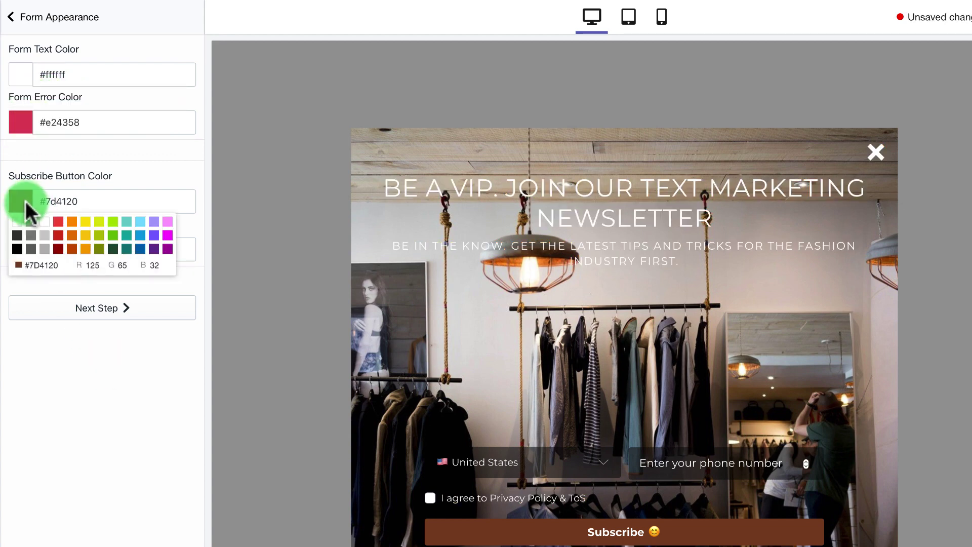
{"action": "left_click", "coordinate": [58, 234]}
{"action": "left_click", "coordinate": [82, 230]}
{"action": "left_click", "coordinate": [99, 226]}
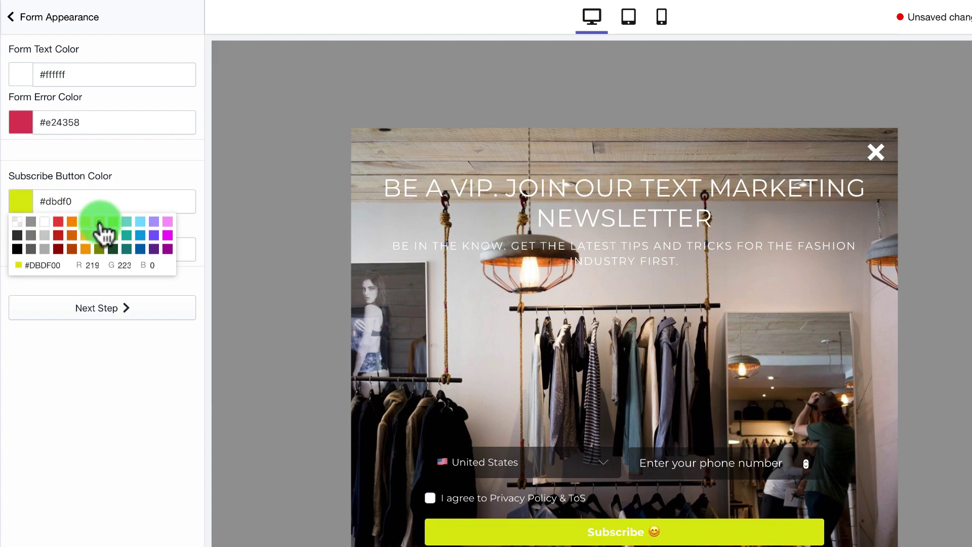
In the form texts settings, set the header text font family to Nunito and its weight to Bold
{"action": "left_click", "coordinate": [108, 313]}
{"action": "left_click", "coordinate": [111, 315]}
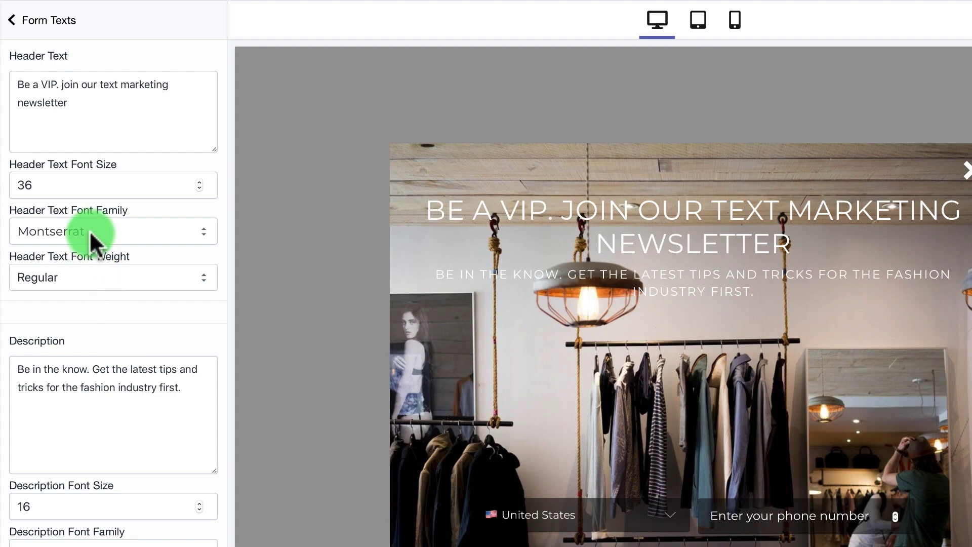
{"action": "left_click", "coordinate": [89, 230]}
{"action": "left_click", "coordinate": [84, 303]}
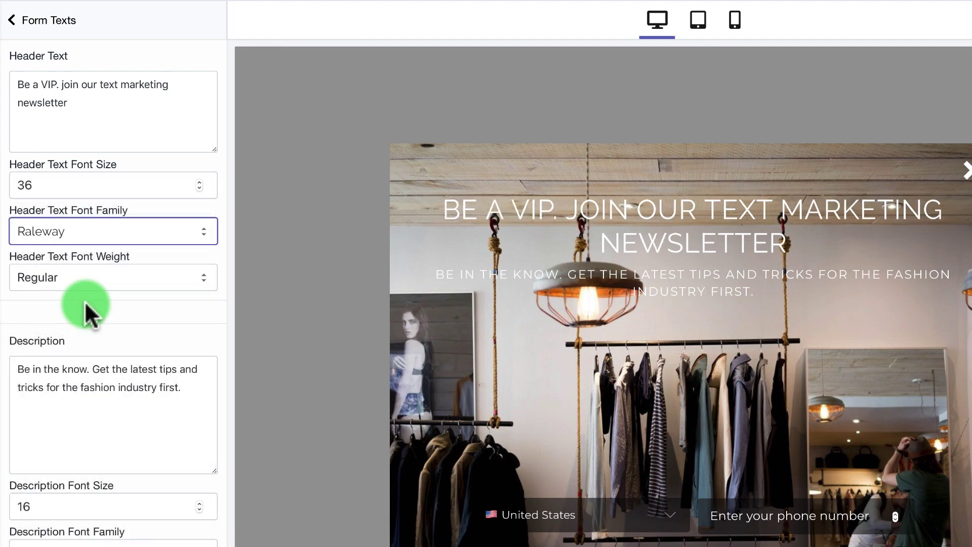
{"action": "left_click", "coordinate": [86, 239]}
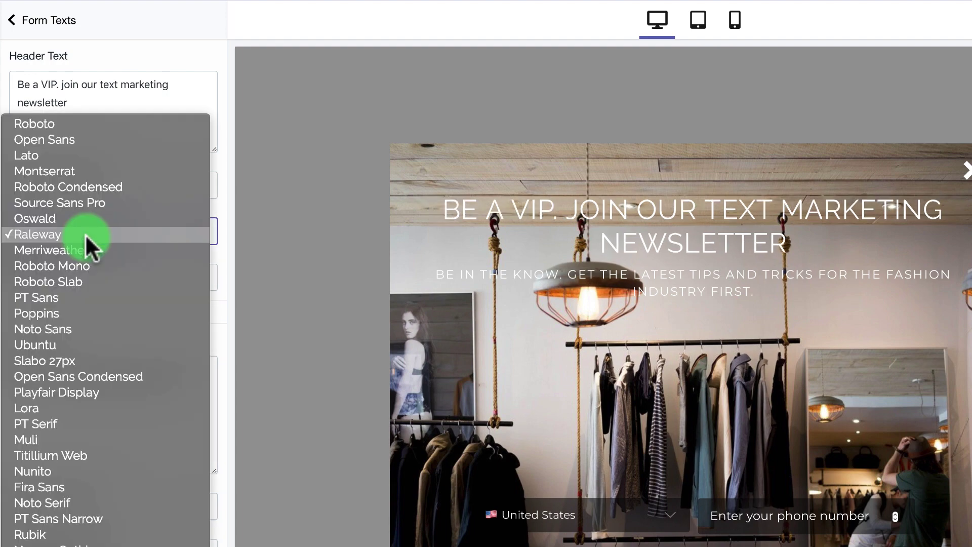
{"action": "left_click", "coordinate": [94, 476]}
{"action": "left_click", "coordinate": [88, 281]}
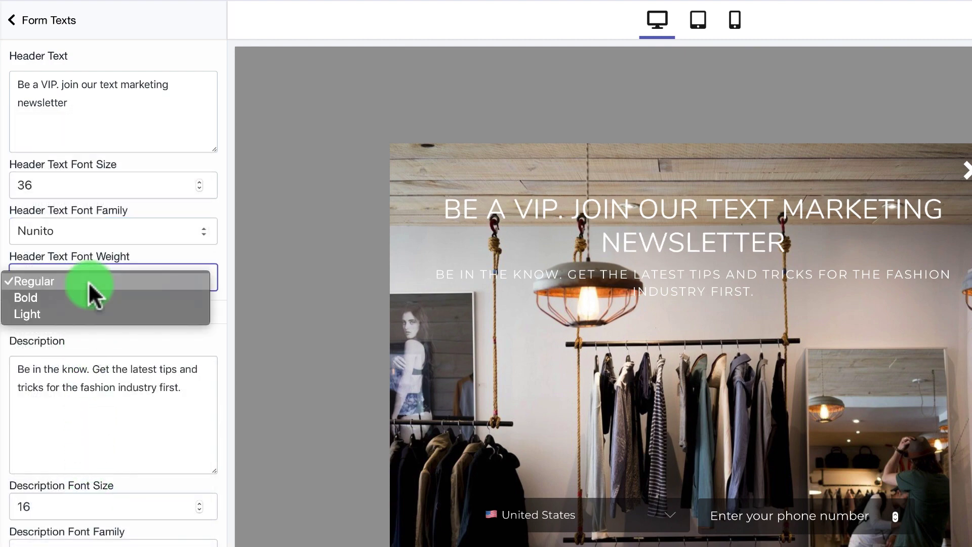
{"action": "left_click", "coordinate": [86, 293]}
Increase the header text font size to 50
{"action": "left_click", "coordinate": [78, 184]}
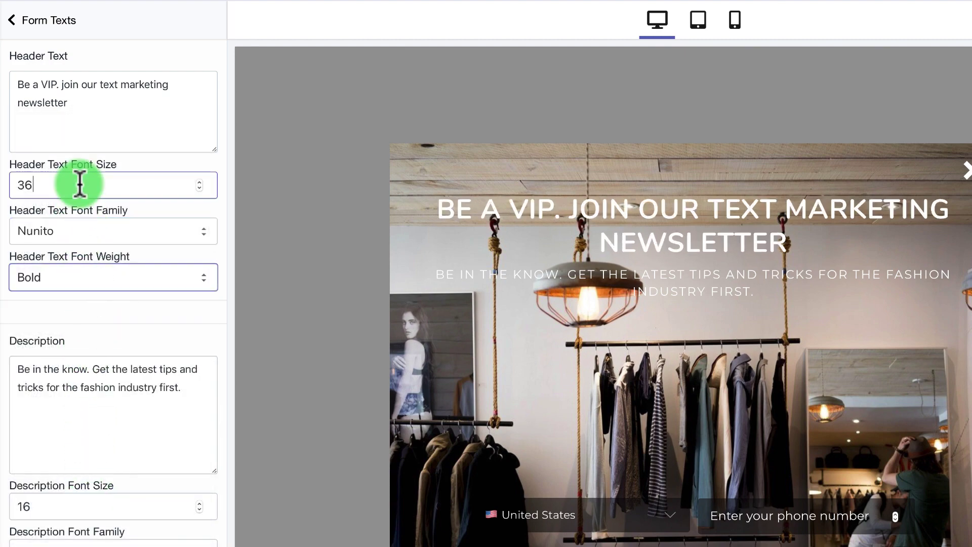
{"action": "key", "text": "BackSpace"}
{"action": "type", "text": "9"}
{"action": "key", "text": "Up"}
{"action": "key", "text": "Up"}
{"action": "key", "text": "Up"}
{"action": "key", "text": "Up"}
{"action": "key", "text": "Up"}
{"action": "key", "text": "Up"}
{"action": "key", "text": "Up"}
{"action": "key", "text": "Up"}
{"action": "key", "text": "Up"}
{"action": "key", "text": "Up"}
{"action": "key", "text": "Up"}
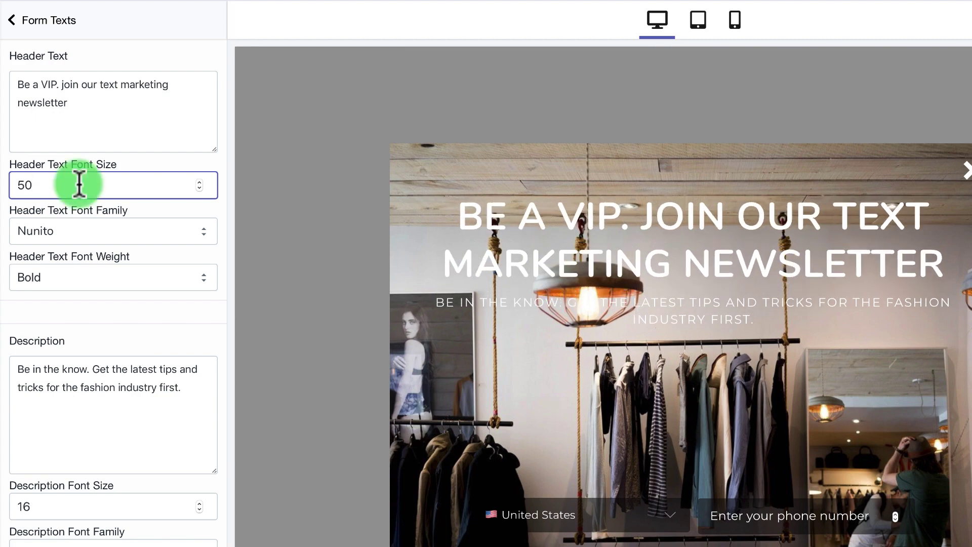
Review the remaining form texts and the subscription SMS, keeping them as they are, and continue to the additional fields settings
{"action": "left_click", "coordinate": [228, 261]}
{"action": "scroll", "coordinate": [227, 259], "scroll_direction": "down", "scroll_amount": 20}
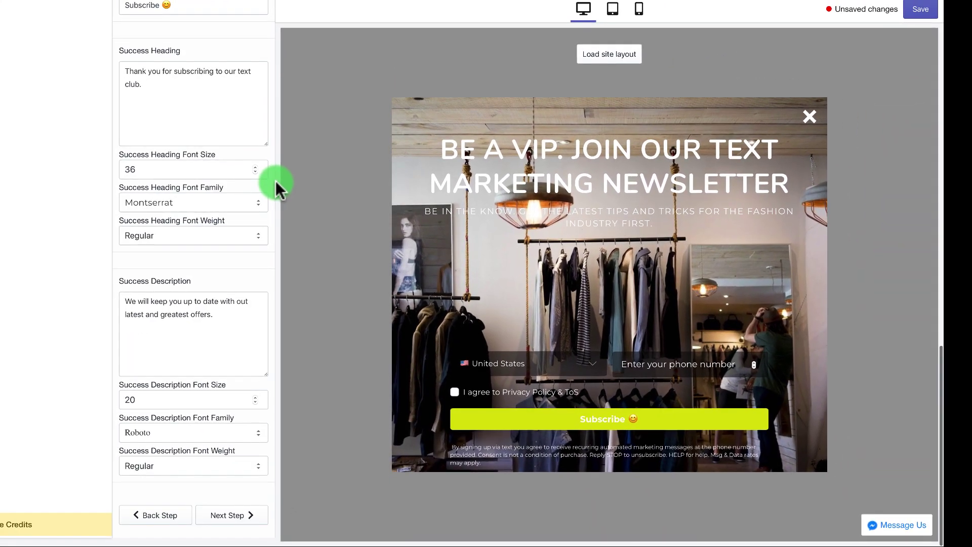
{"action": "left_click", "coordinate": [241, 515]}
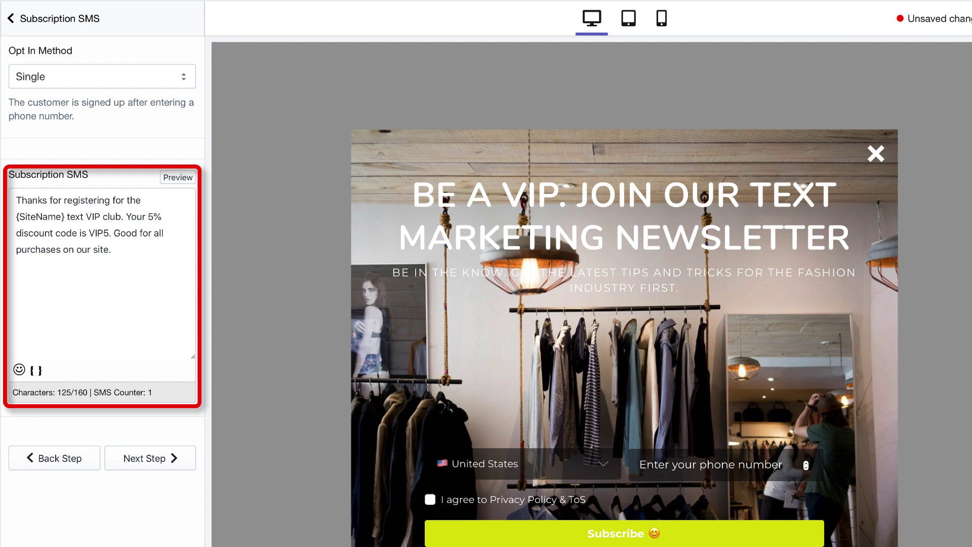
{"action": "left_click", "coordinate": [167, 466]}
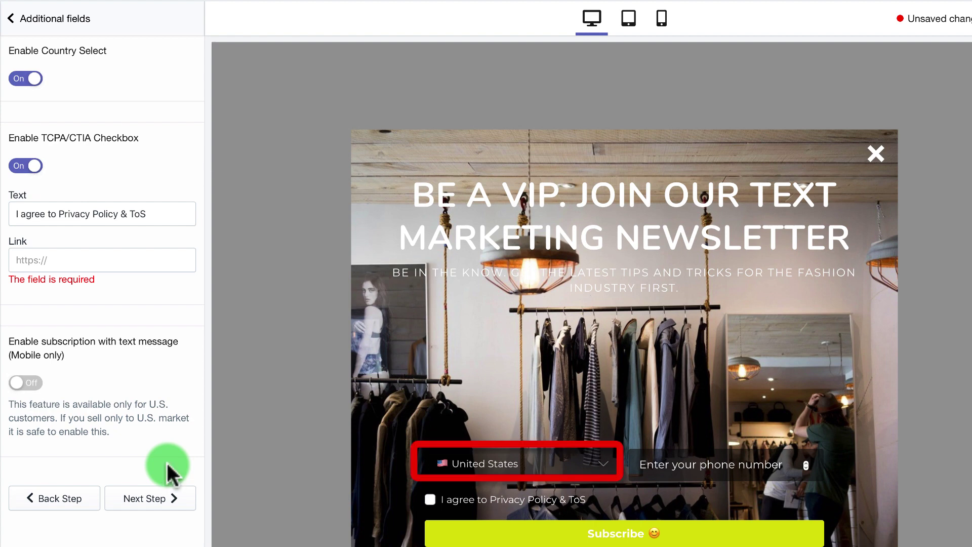
{"action": "left_click", "coordinate": [25, 79]}
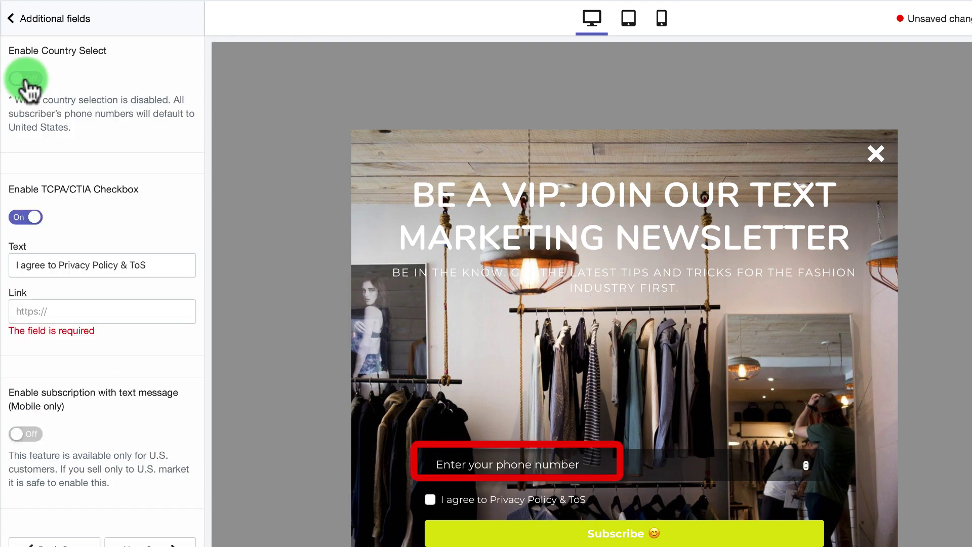
{"action": "left_click", "coordinate": [25, 79]}
{"action": "left_click", "coordinate": [26, 166]}
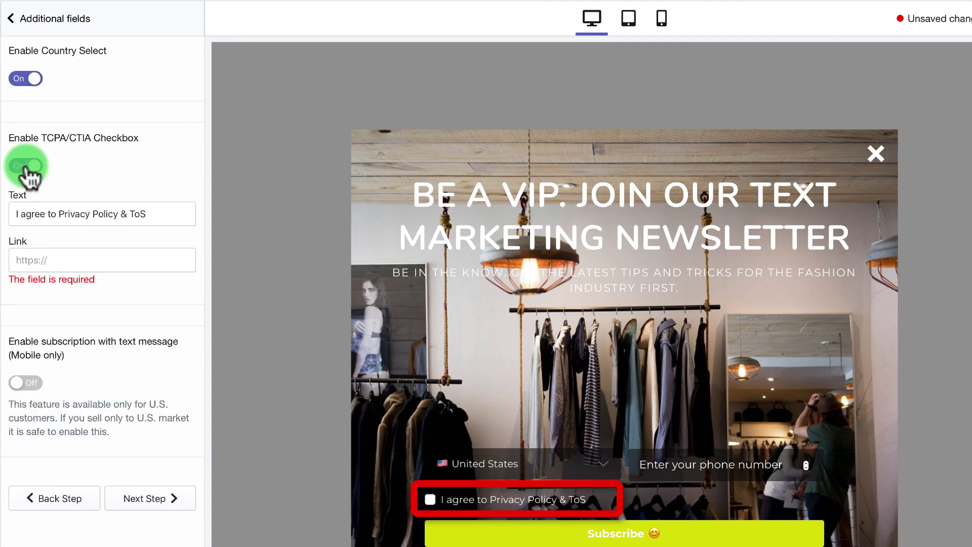
{"action": "left_click", "coordinate": [160, 265]}
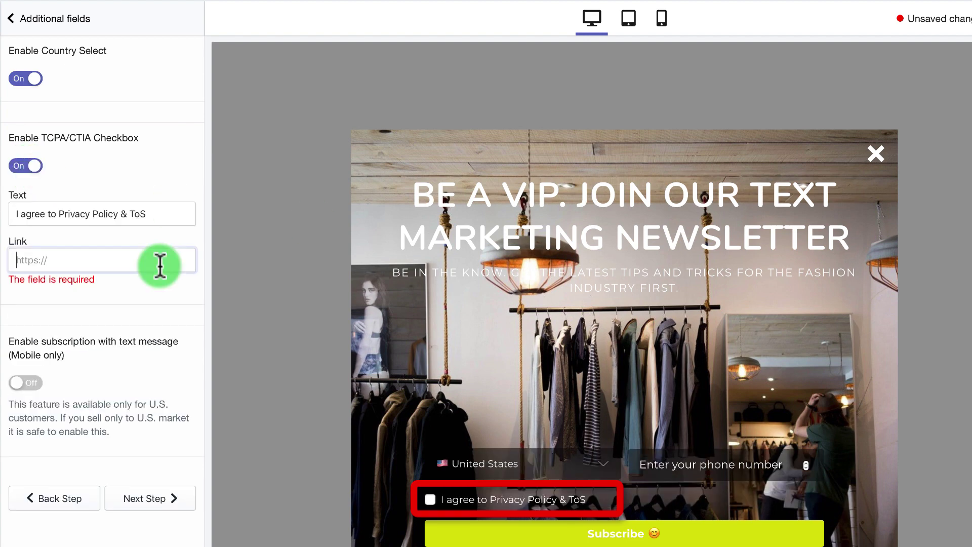
{"action": "type", "text": "https://smsbump.com/page/privacy-policy"}
{"action": "left_click", "coordinate": [158, 293]}
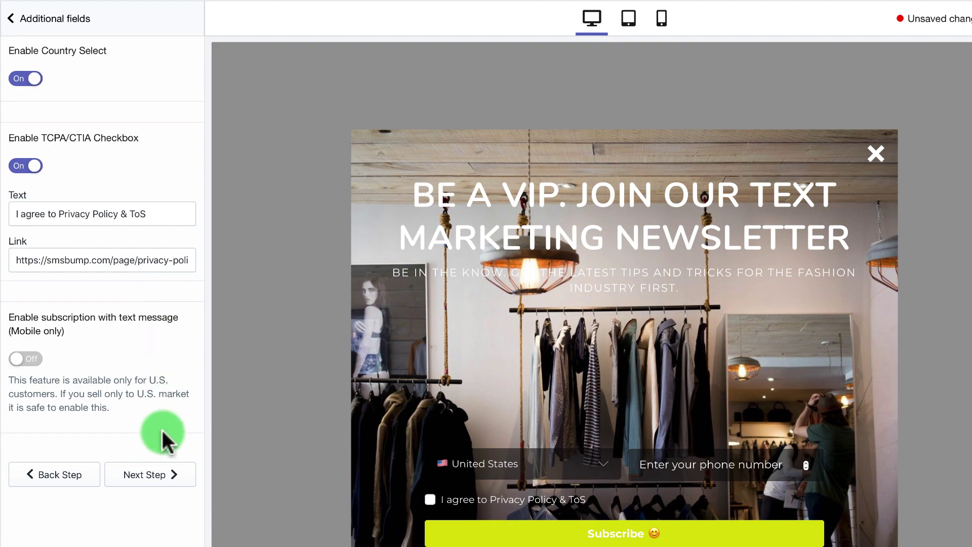
{"action": "left_click", "coordinate": [152, 476]}
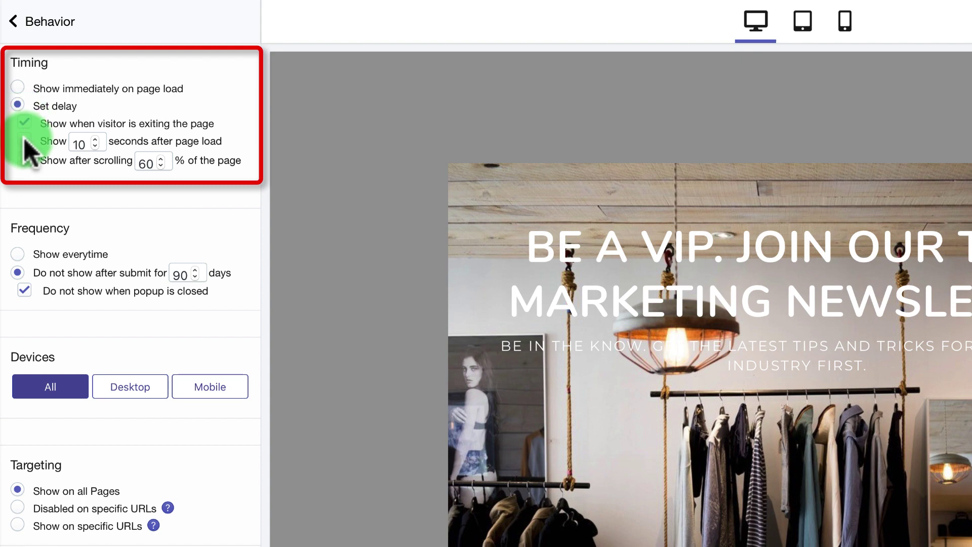
Keep the popup's device and region targeting at All after trying other options, and save and publish the form
{"action": "left_click", "coordinate": [187, 389]}
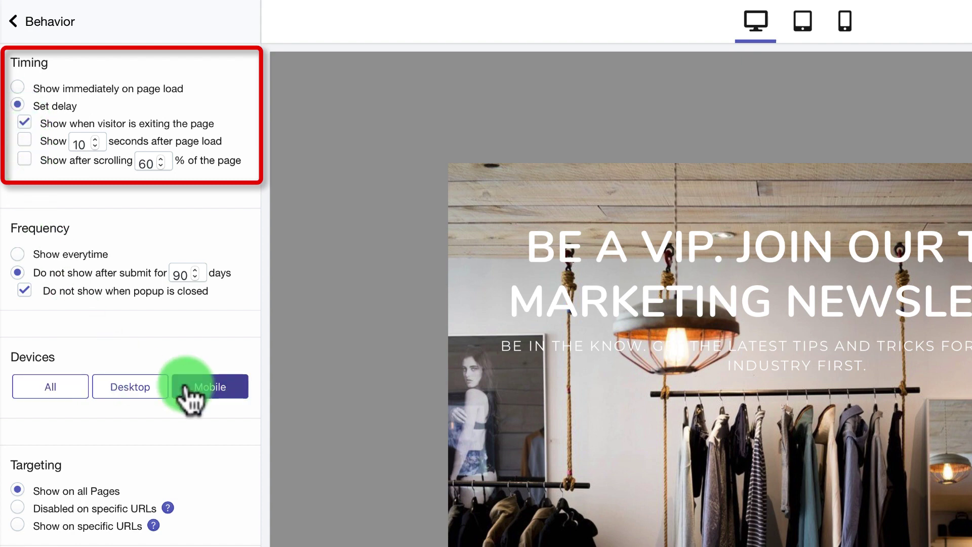
{"action": "left_click", "coordinate": [132, 391]}
{"action": "left_click", "coordinate": [63, 390]}
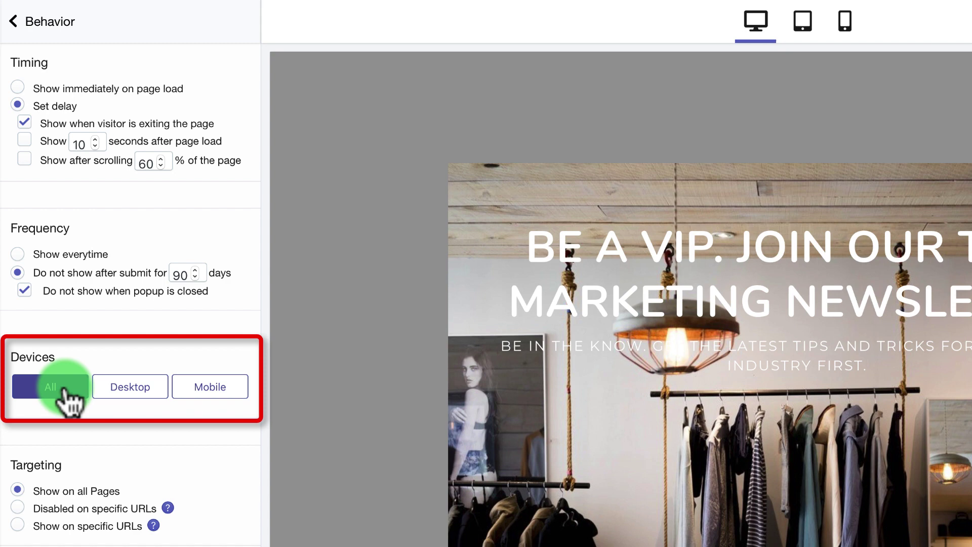
{"action": "scroll", "coordinate": [66, 385], "scroll_direction": "down", "scroll_amount": 5}
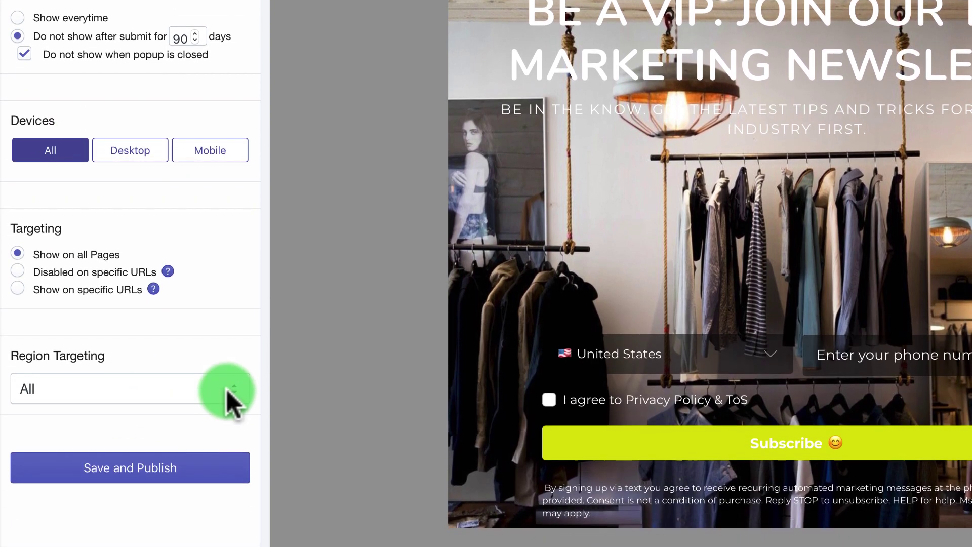
{"action": "left_click", "coordinate": [227, 390]}
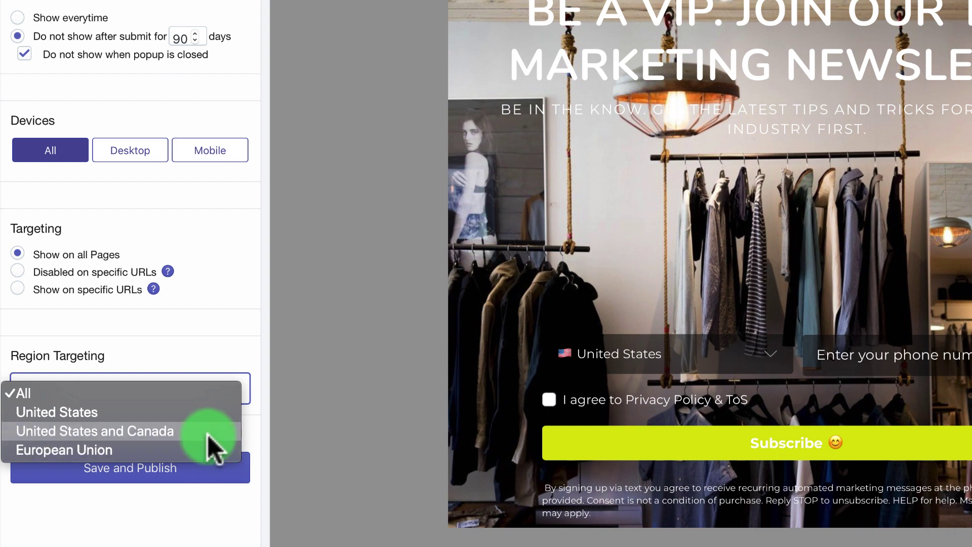
{"action": "left_click", "coordinate": [207, 419]}
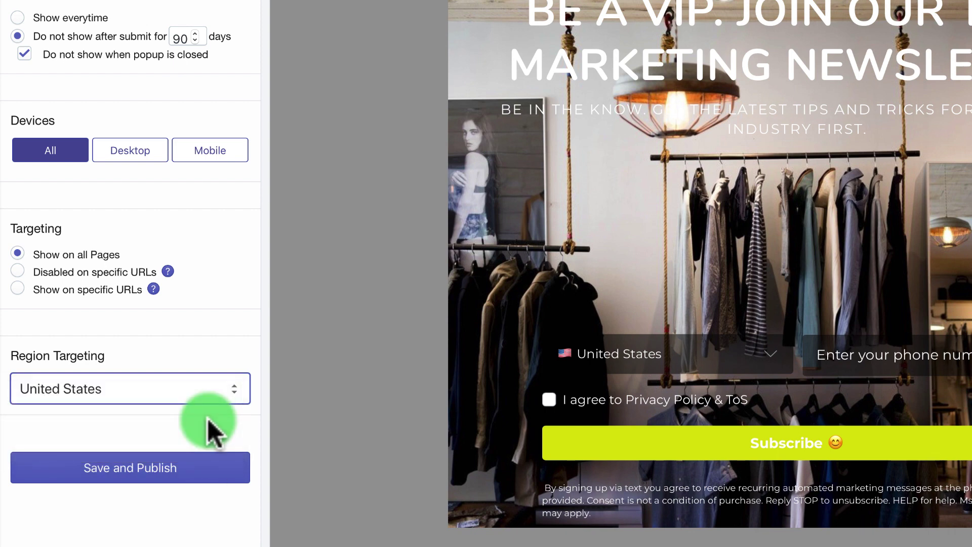
{"action": "left_click", "coordinate": [209, 391]}
{"action": "left_click", "coordinate": [208, 376]}
{"action": "left_click", "coordinate": [186, 473]}
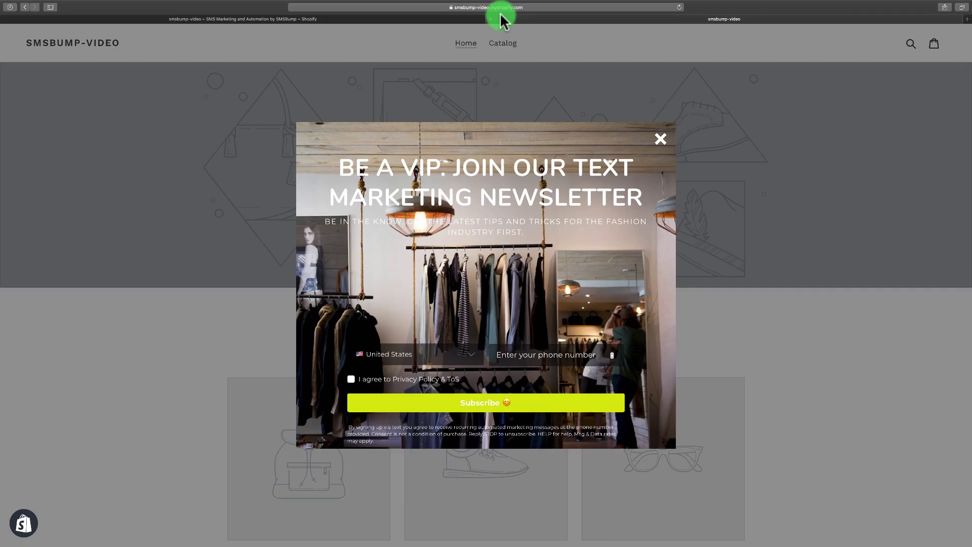
Subscribe through the storefront popup by entering a phone number and agreeing to the Privacy Policy & ToS
{"action": "left_click", "coordinate": [518, 346]}
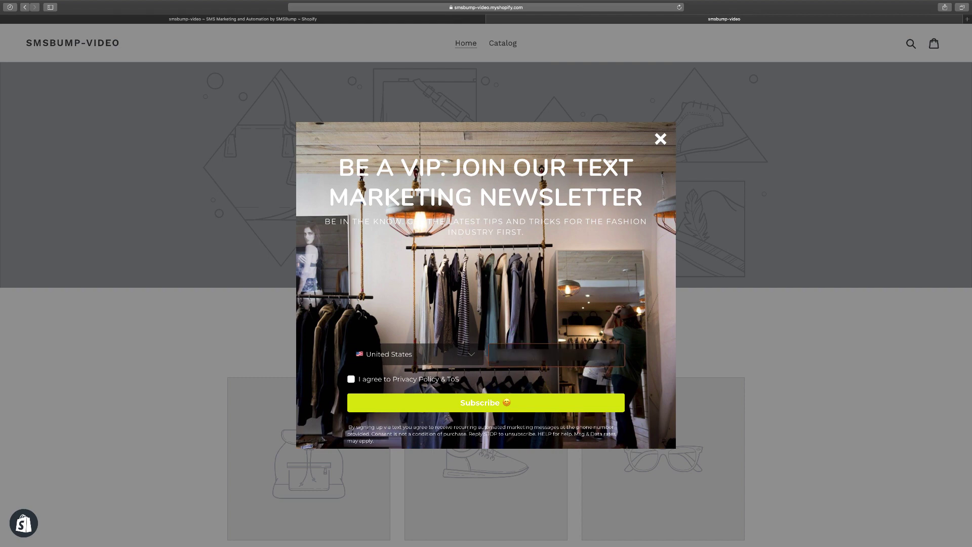
{"action": "left_click", "coordinate": [351, 379]}
{"action": "left_click", "coordinate": [506, 405]}
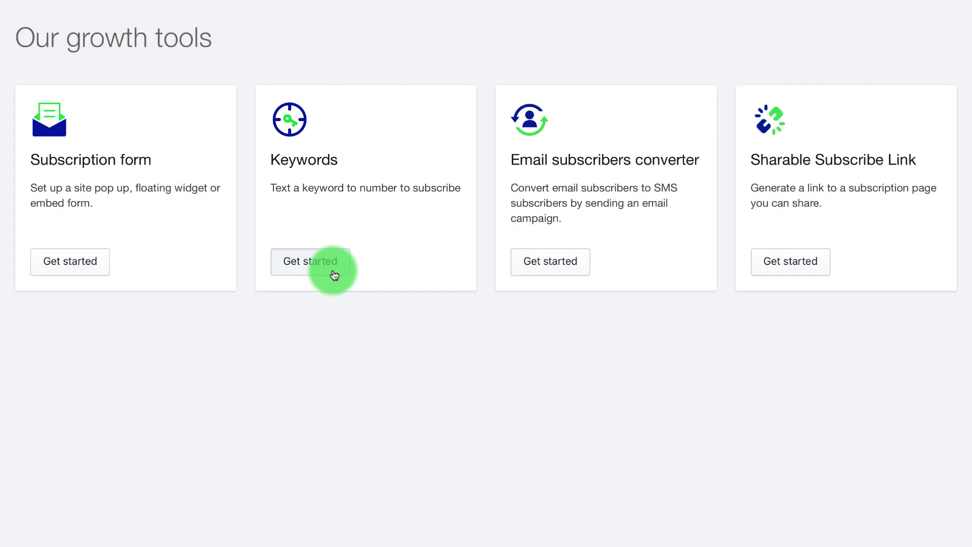
Start creating a new opt-in keyword from the Keywords growth tool and enter SHOES20 as the keyword
{"action": "left_click", "coordinate": [334, 274]}
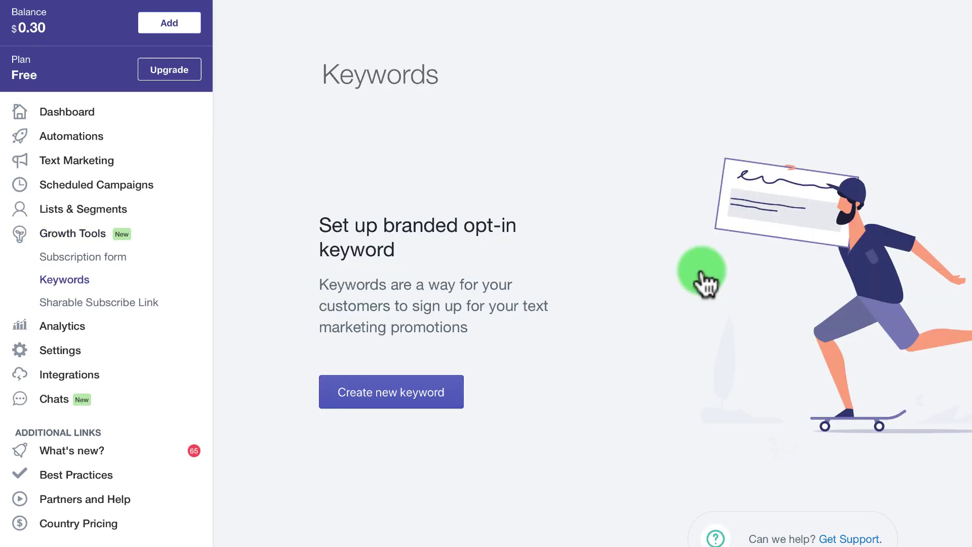
{"action": "left_click", "coordinate": [404, 397]}
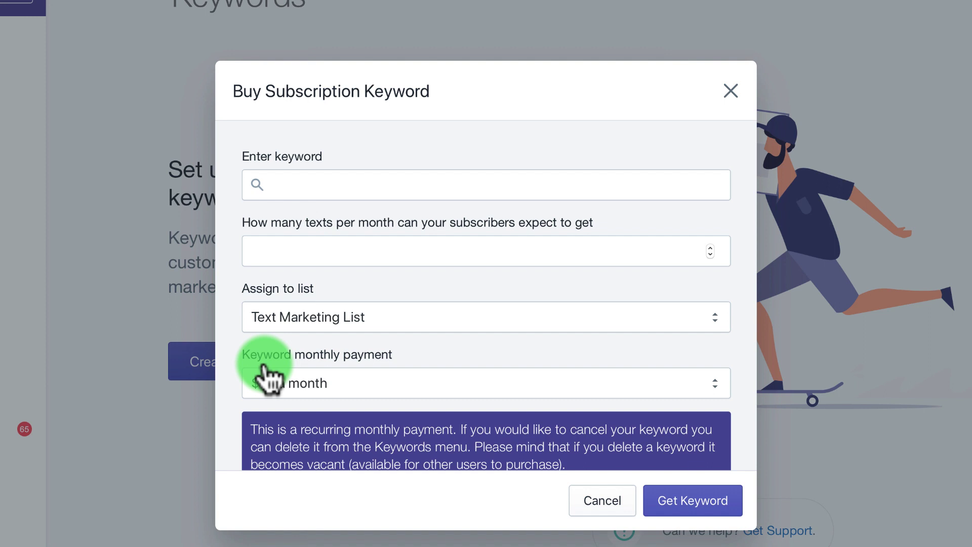
{"action": "left_click", "coordinate": [330, 185]}
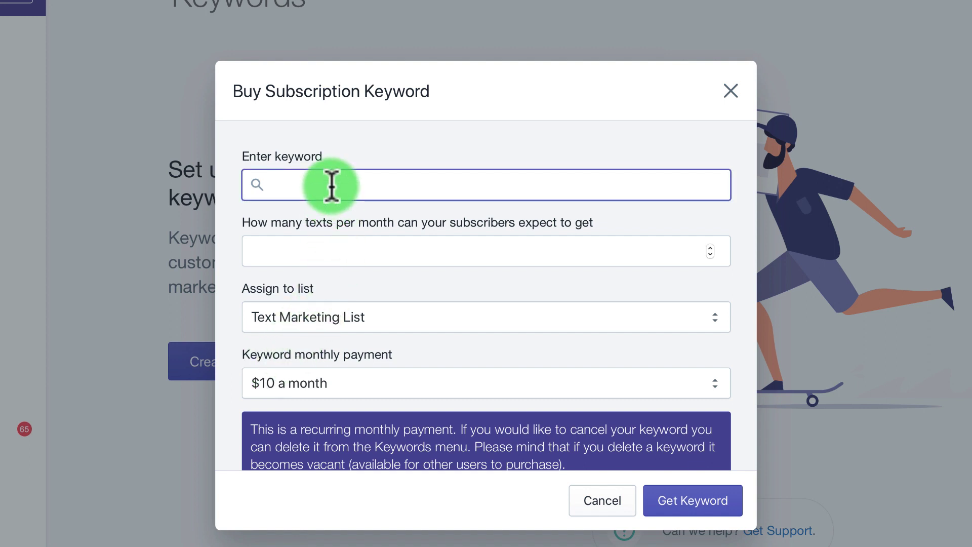
{"action": "type", "text": "SHOES"}
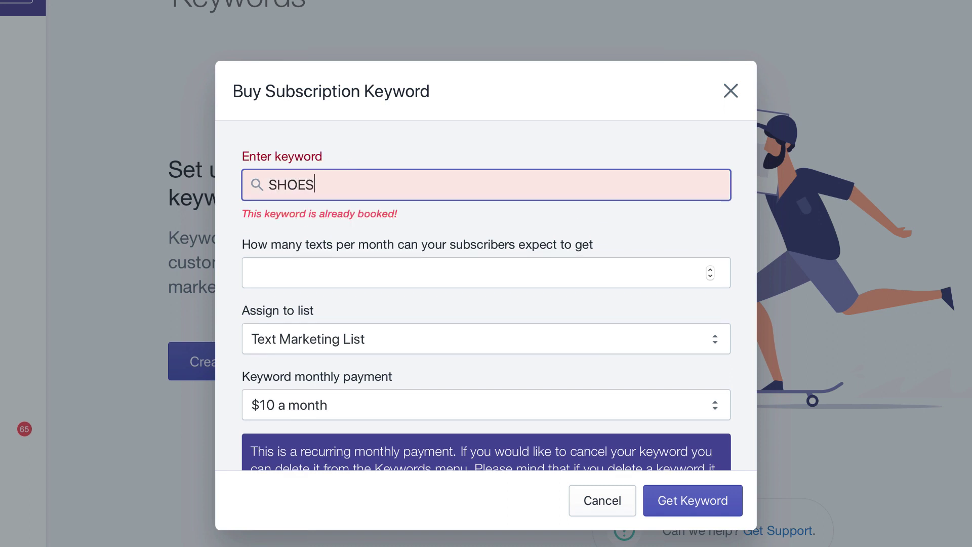
{"action": "type", "text": "20"}
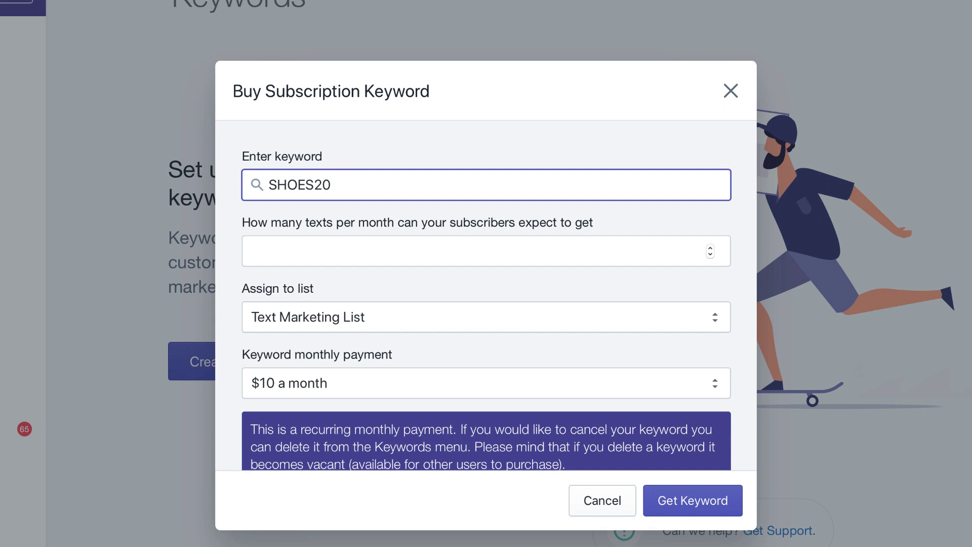
Set the expected texts per month to 4, keeping Text Marketing List as the assigned list and $10 a month as the payment
{"action": "left_click", "coordinate": [387, 247]}
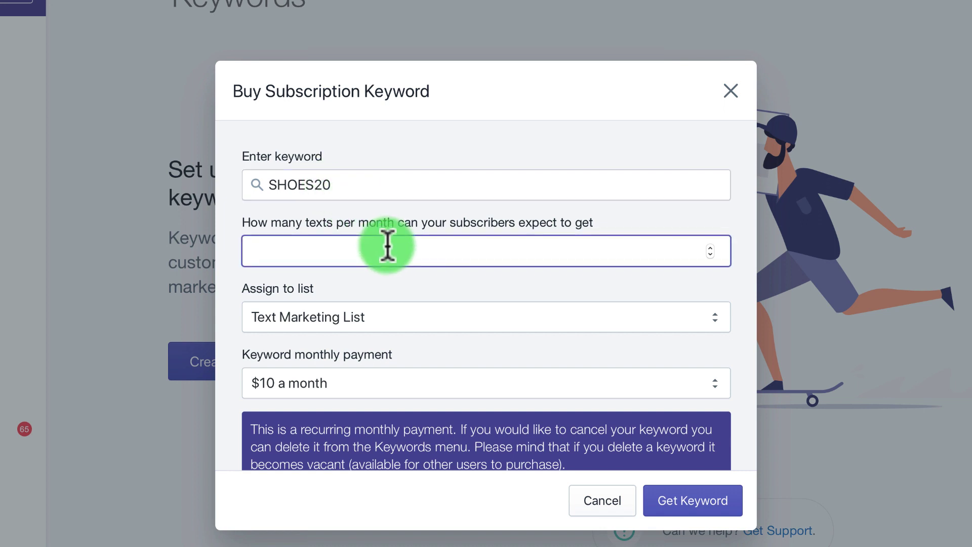
{"action": "type", "text": "4"}
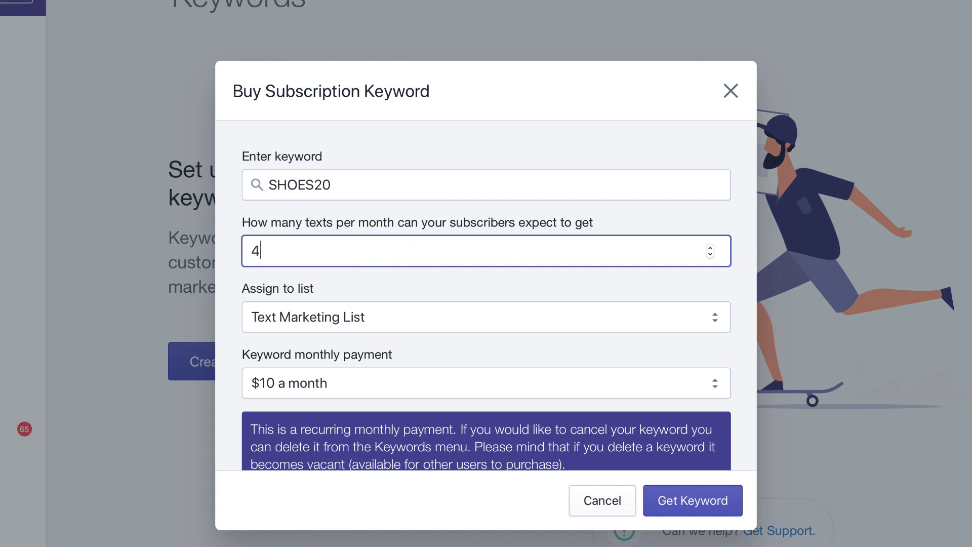
{"action": "left_click", "coordinate": [374, 315]}
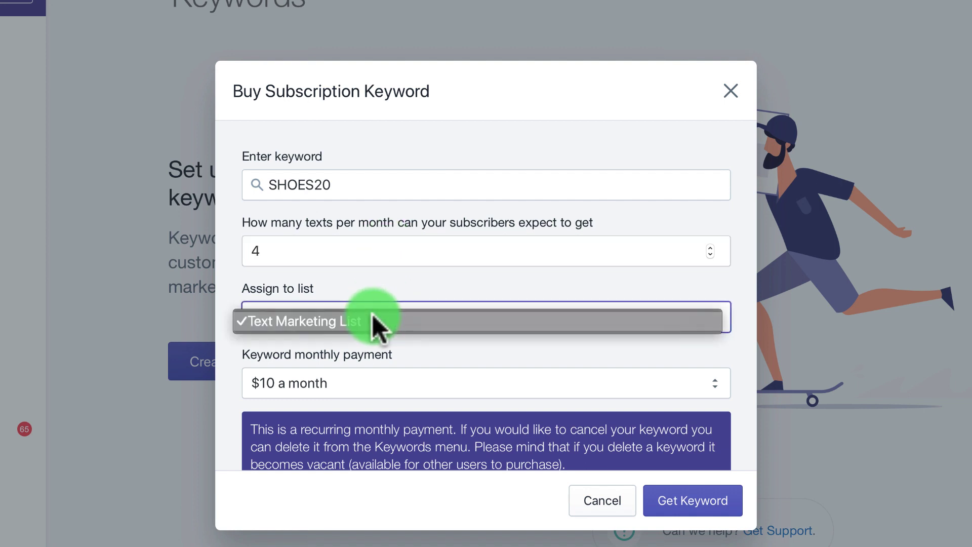
{"action": "left_click", "coordinate": [372, 315]}
{"action": "left_click", "coordinate": [381, 389]}
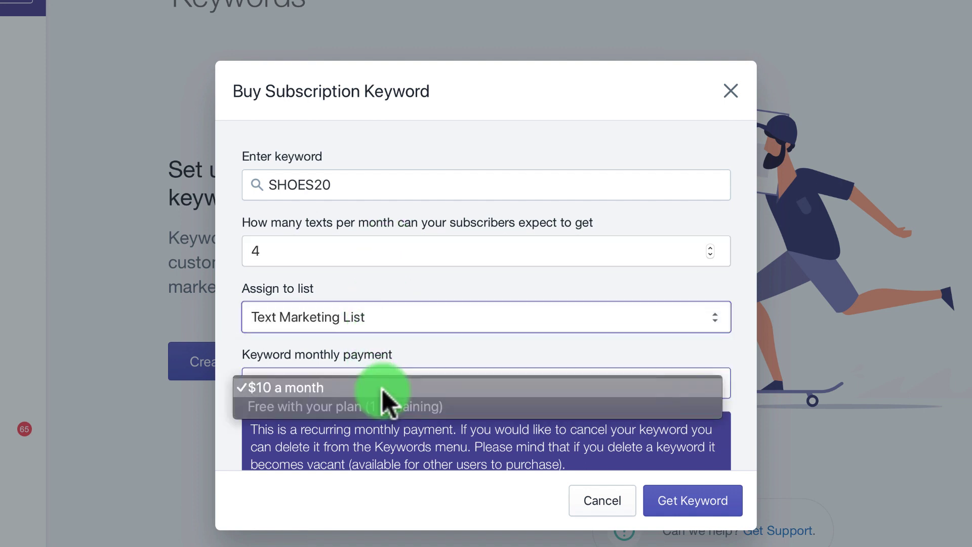
{"action": "left_click", "coordinate": [467, 397]}
{"action": "scroll", "coordinate": [464, 386], "scroll_direction": "down", "scroll_amount": 2}
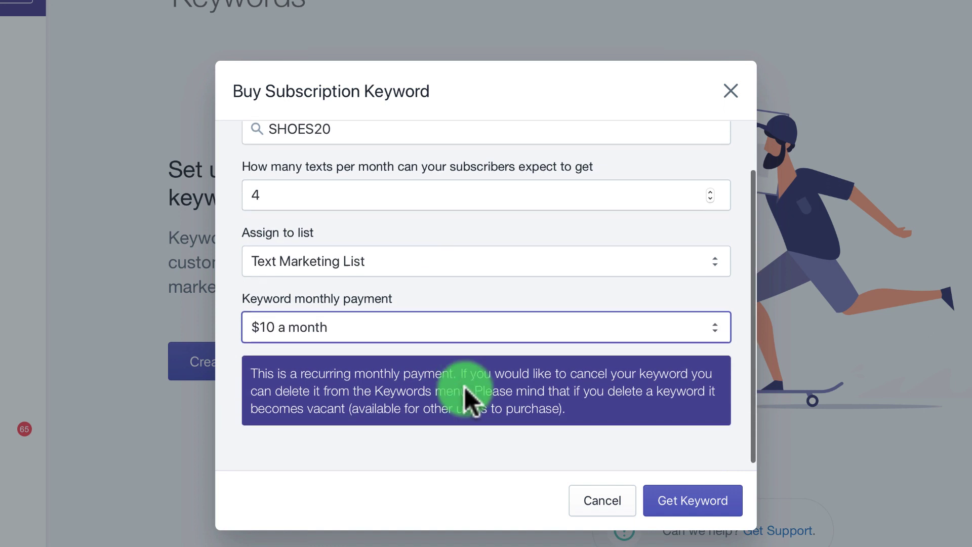
Get the keyword and approve its recurring charge for SMSBump Subscriptions
{"action": "left_click", "coordinate": [697, 501]}
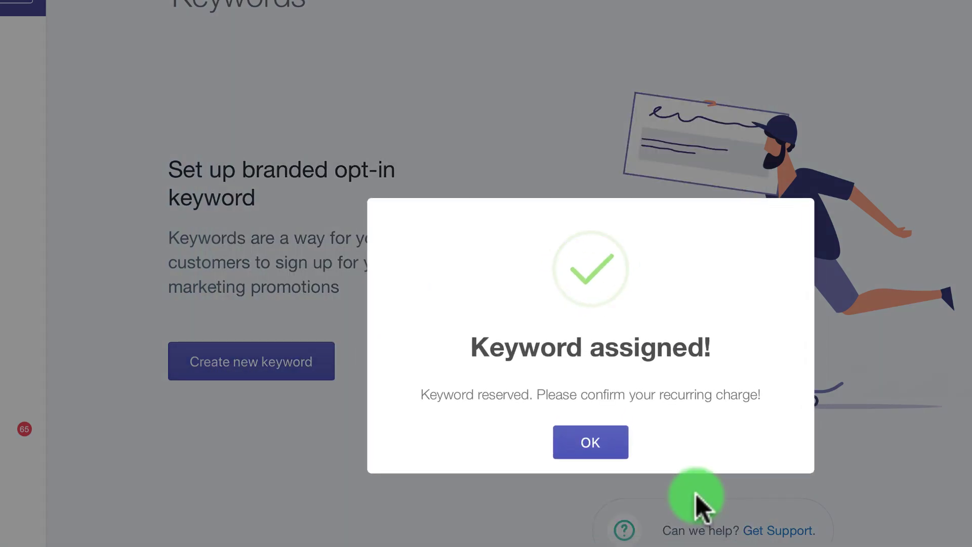
{"action": "left_click", "coordinate": [603, 440]}
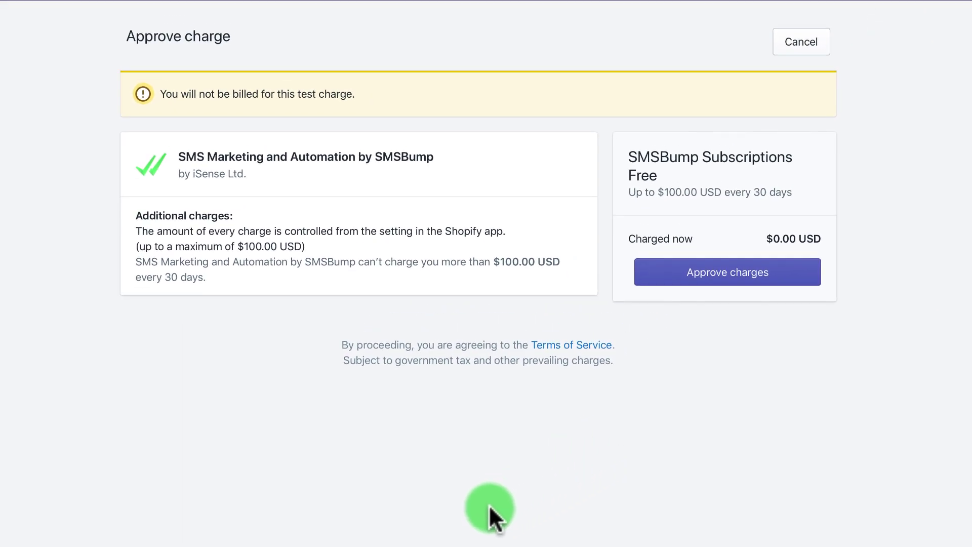
{"action": "left_click", "coordinate": [737, 280]}
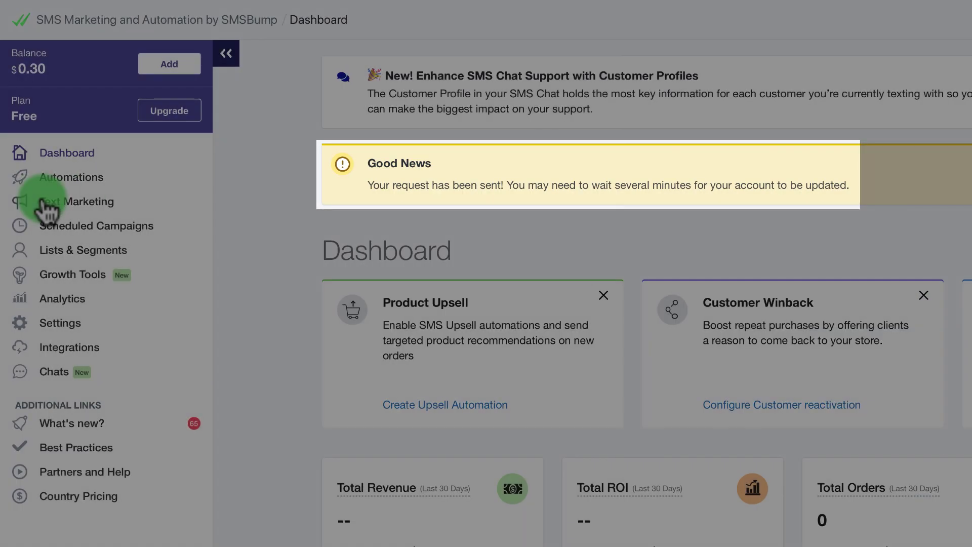
Start a bulk text marketing campaign addressed to Shopify Customers
{"action": "left_click", "coordinate": [47, 205]}
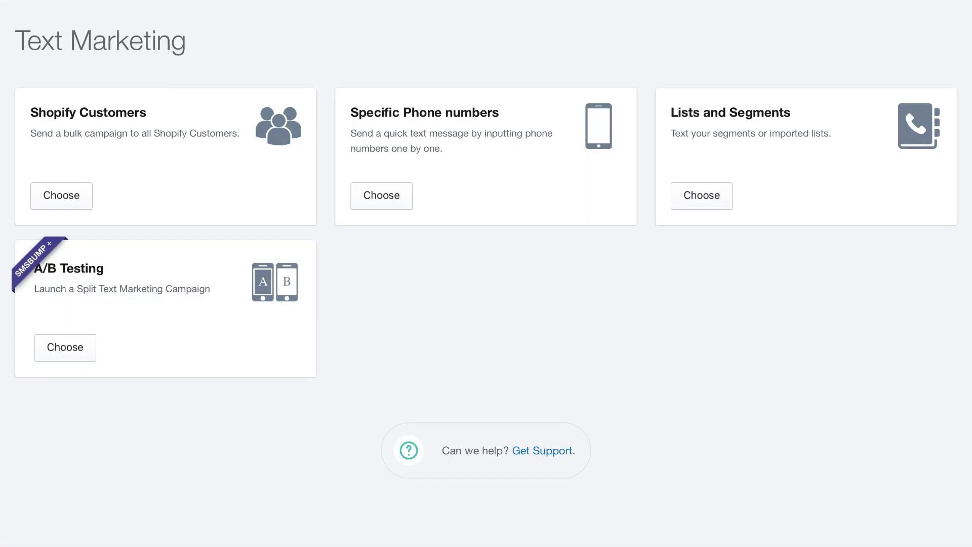
{"action": "left_click", "coordinate": [63, 200]}
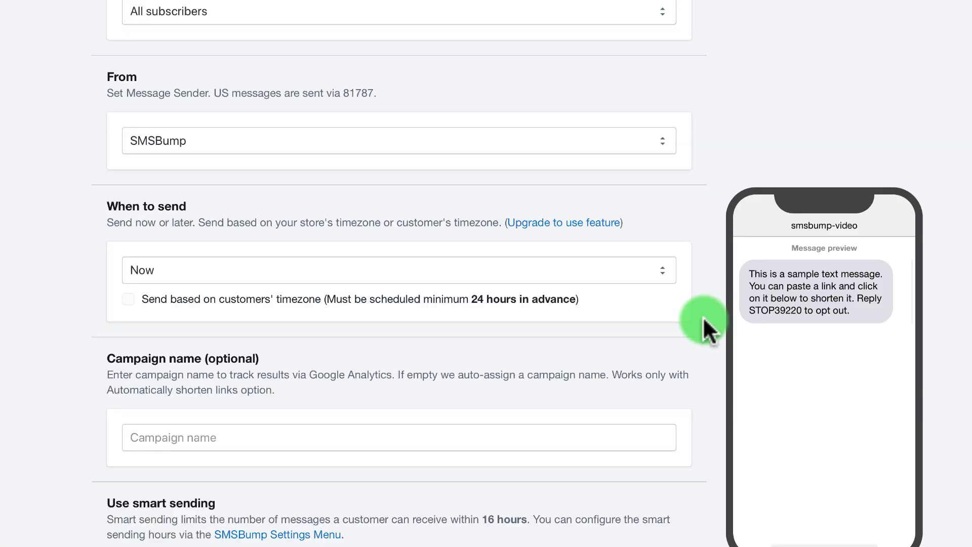
{"action": "scroll", "coordinate": [702, 317], "scroll_direction": "down", "scroll_amount": 8}
{"action": "scroll", "coordinate": [703, 317], "scroll_direction": "down", "scroll_amount": 8}
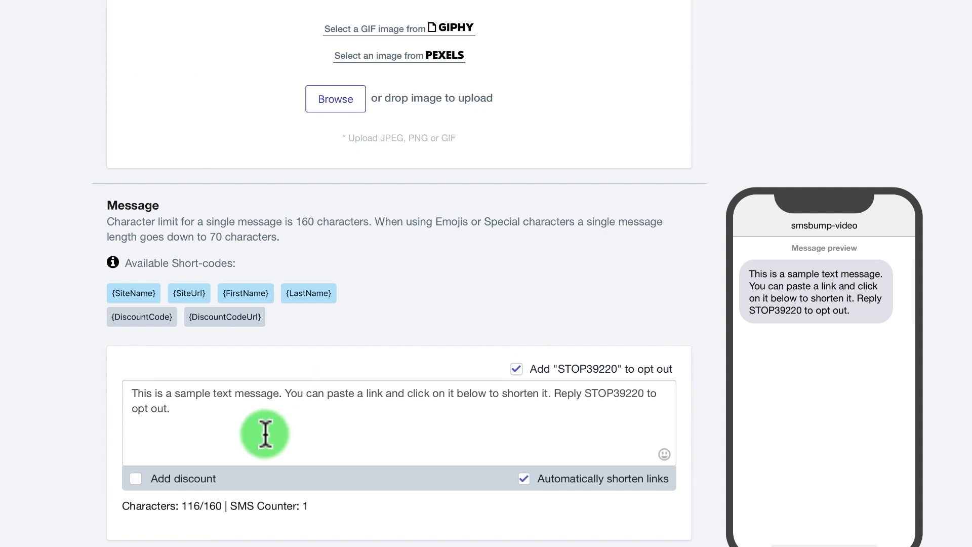
Replace the sample message with "Hey, {FirstName}! Text back SHOES20 to opt in for special discounts on our new collections. Valid until August 20!"
{"action": "left_click_drag", "start_coordinate": [265, 434], "coordinate": [65, 388]}
{"action": "type", "text": "Hey,"}
{"action": "left_click", "coordinate": [245, 293]}
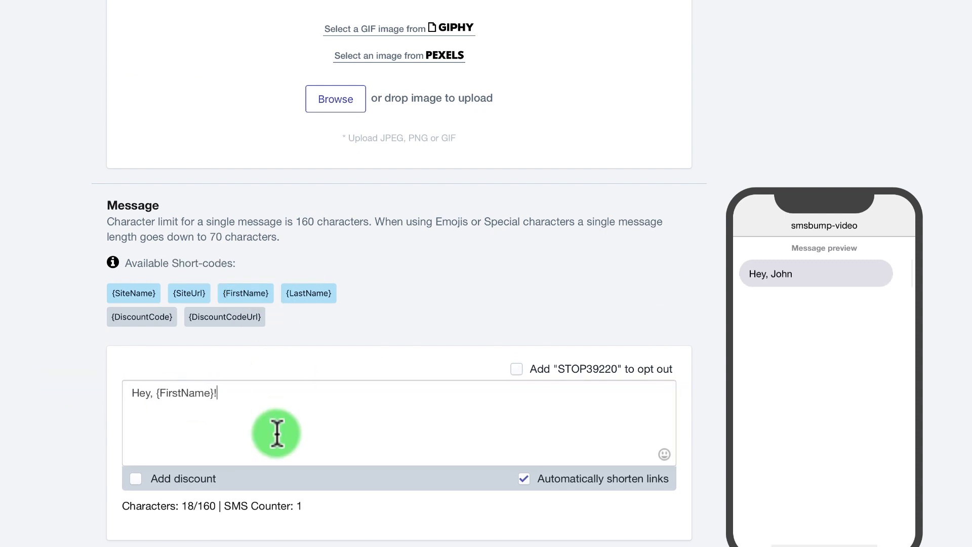
{"action": "type", "text": "! Text back SHOES20 to opt "}
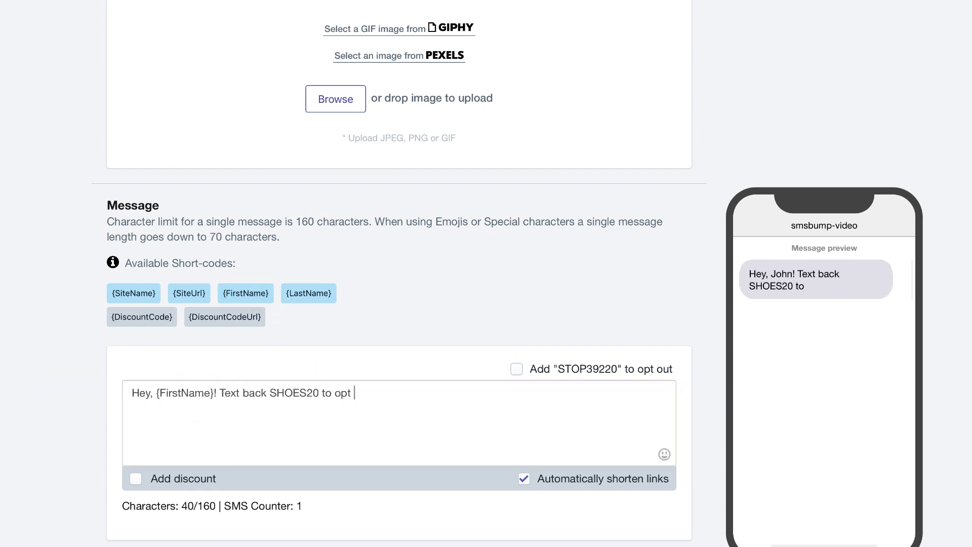
{"action": "type", "text": "in for special discounts on our new collections. Valid un"}
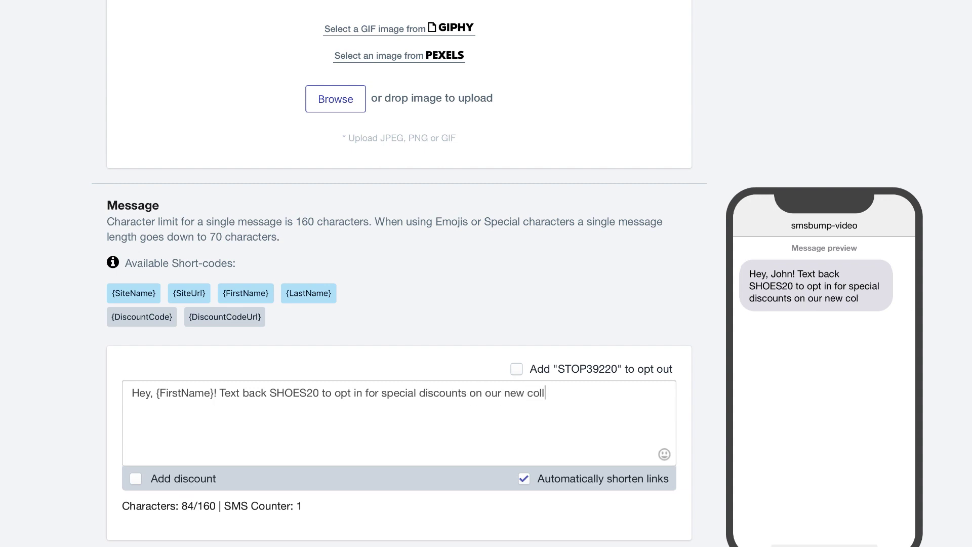
{"action": "type", "text": "til August 20!"}
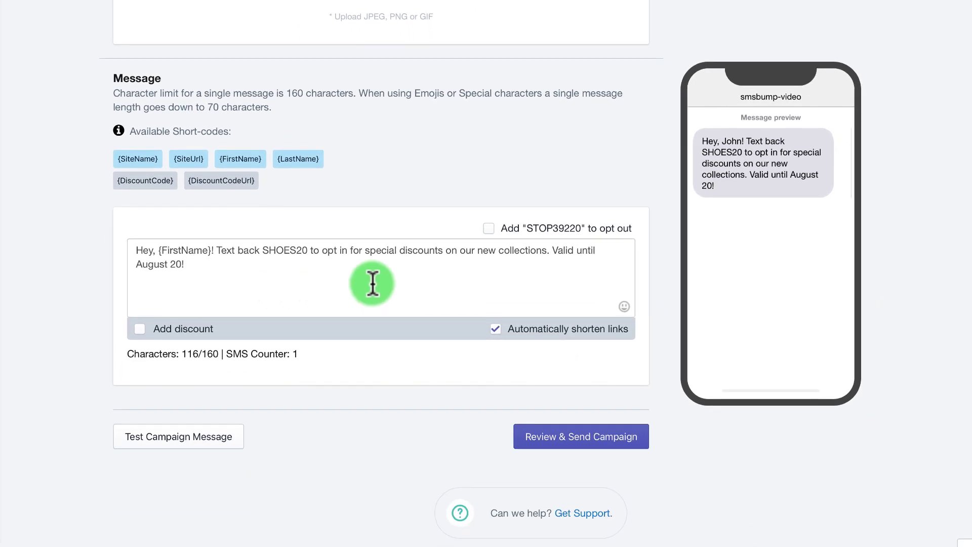
Add the STOP39220 opt-out text to the campaign message and proceed to review and send the campaign
{"action": "left_click", "coordinate": [488, 228]}
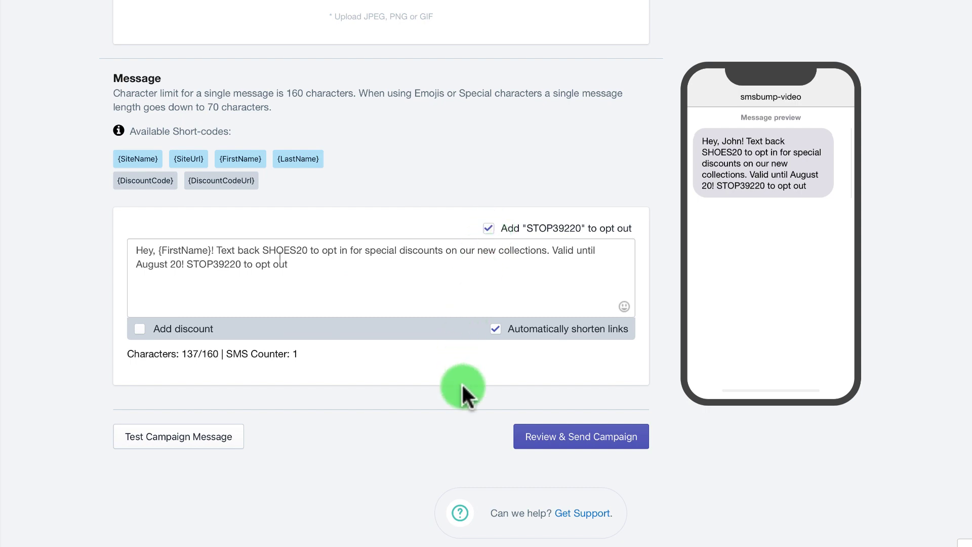
{"action": "left_click", "coordinate": [599, 438]}
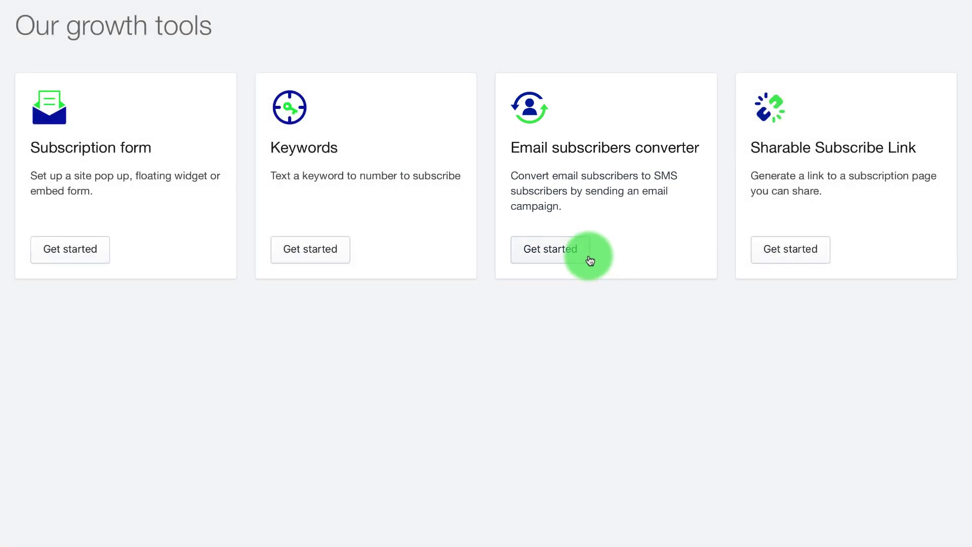
Start configuring an email in the email subscribers converter, preview templates 2 to 4 and choose Email-template-5
{"action": "left_click", "coordinate": [590, 261]}
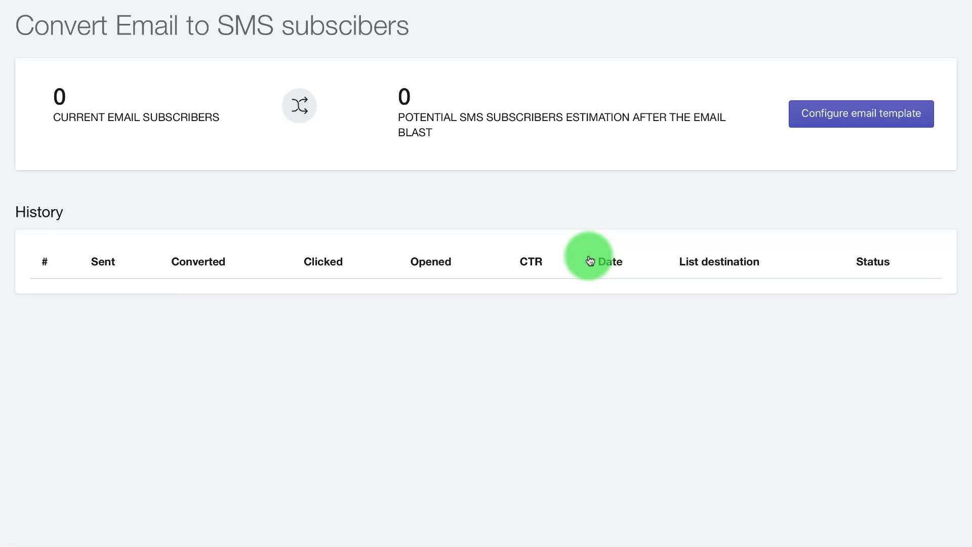
{"action": "left_click", "coordinate": [862, 124]}
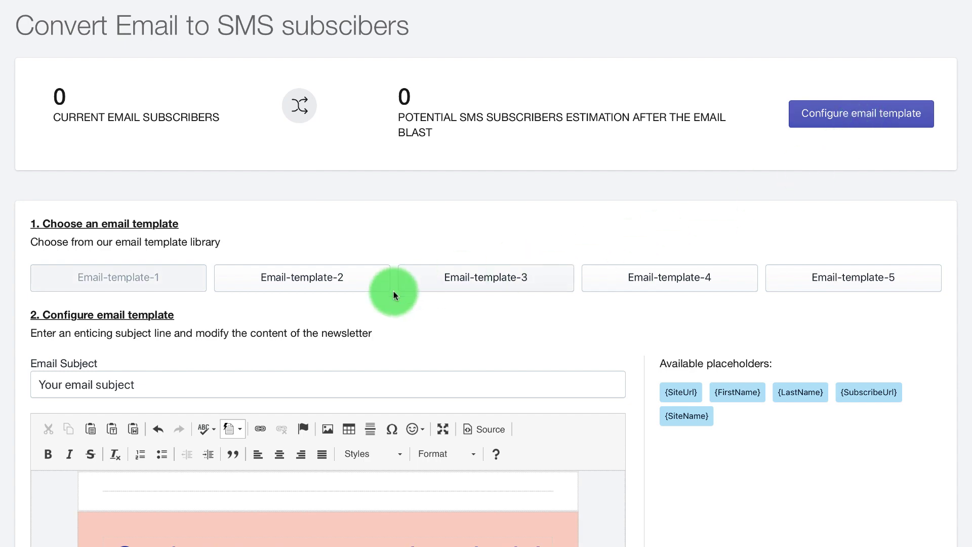
{"action": "left_click", "coordinate": [369, 282]}
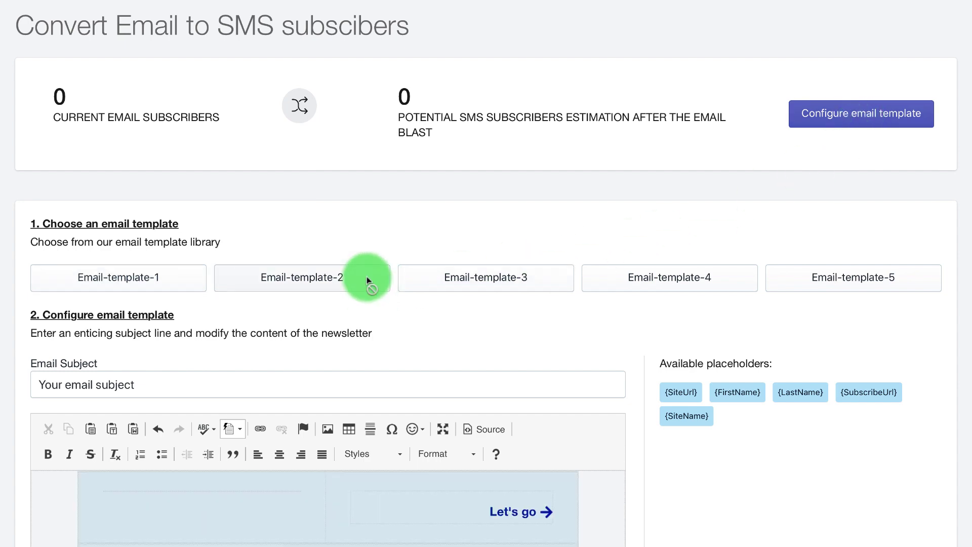
{"action": "scroll", "coordinate": [965, 383], "scroll_direction": "down", "scroll_amount": 4}
{"action": "scroll", "coordinate": [965, 383], "scroll_direction": "down", "scroll_amount": 1}
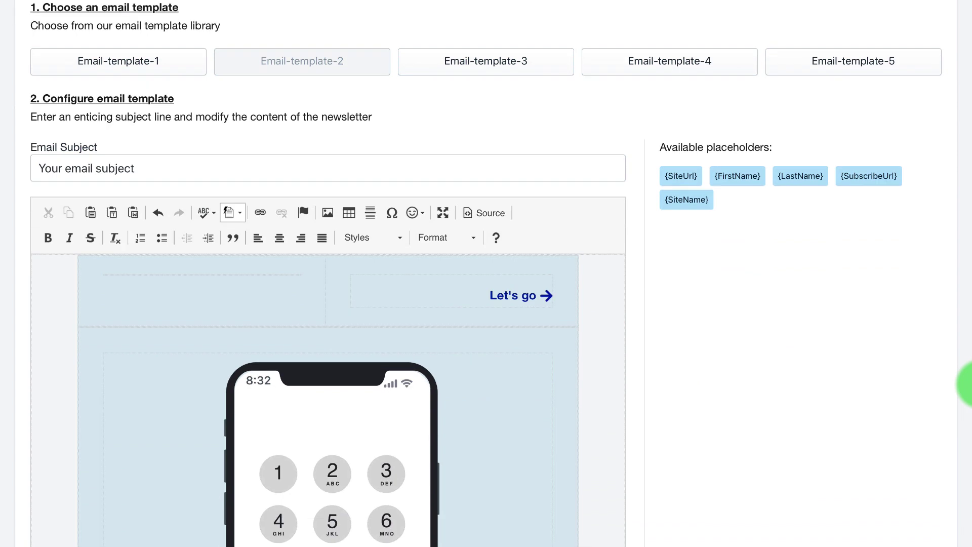
{"action": "left_click", "coordinate": [556, 65]}
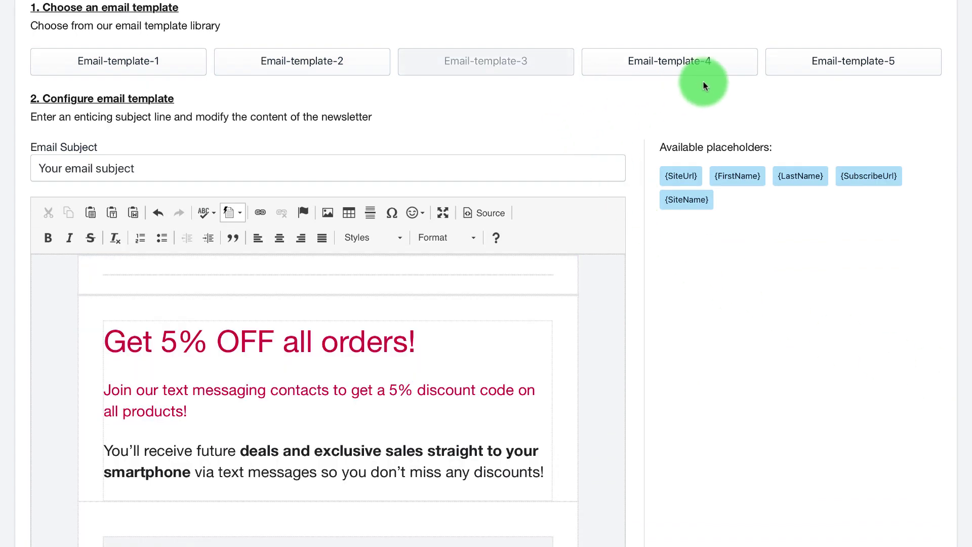
{"action": "left_click", "coordinate": [737, 69]}
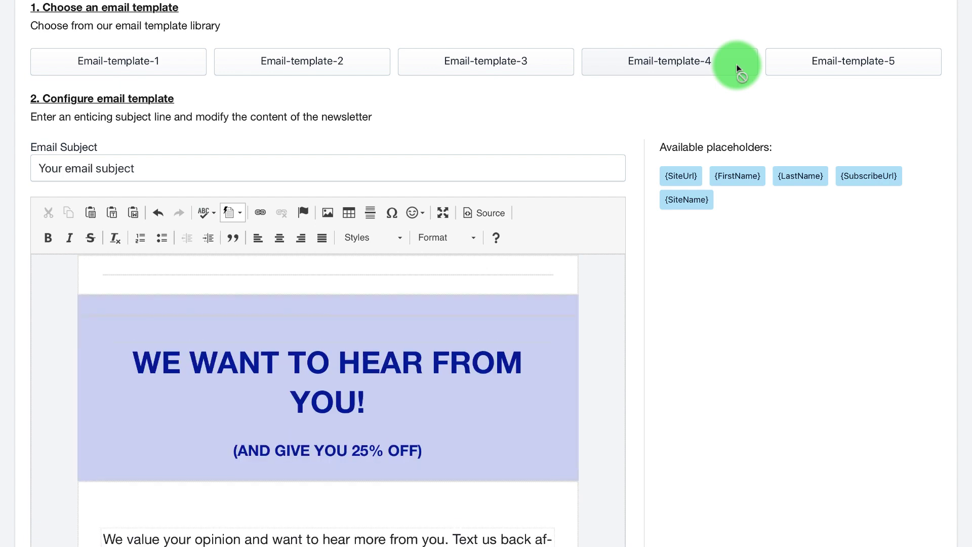
{"action": "left_click", "coordinate": [803, 71]}
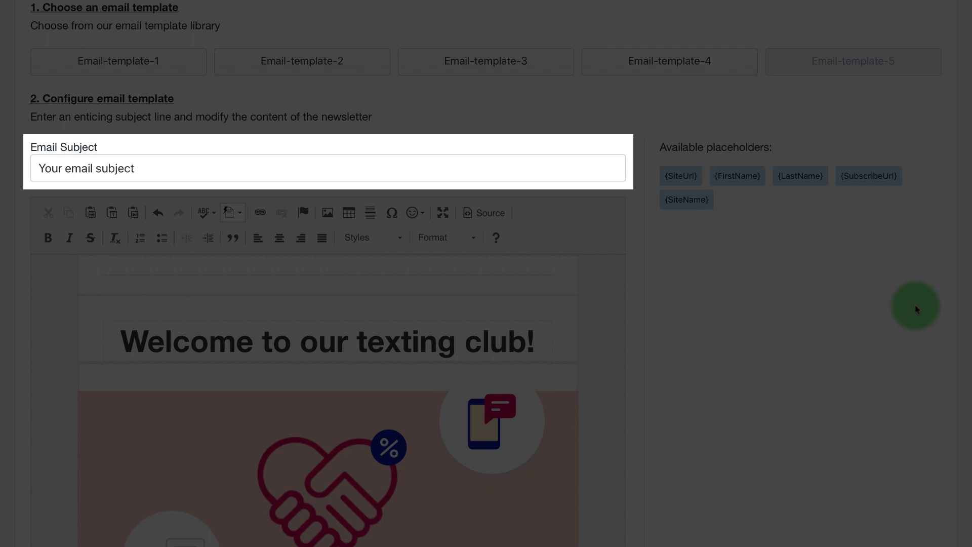
Save converted subscribers to the Text Marketing List and schedule the email campaign
{"action": "scroll", "coordinate": [915, 305], "scroll_direction": "down", "scroll_amount": 6}
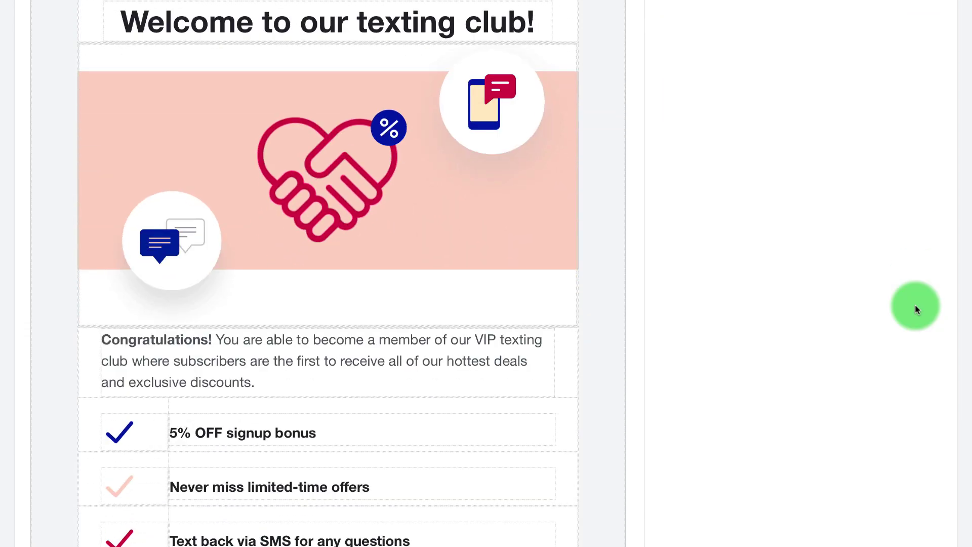
{"action": "scroll", "coordinate": [916, 305], "scroll_direction": "down", "scroll_amount": 10}
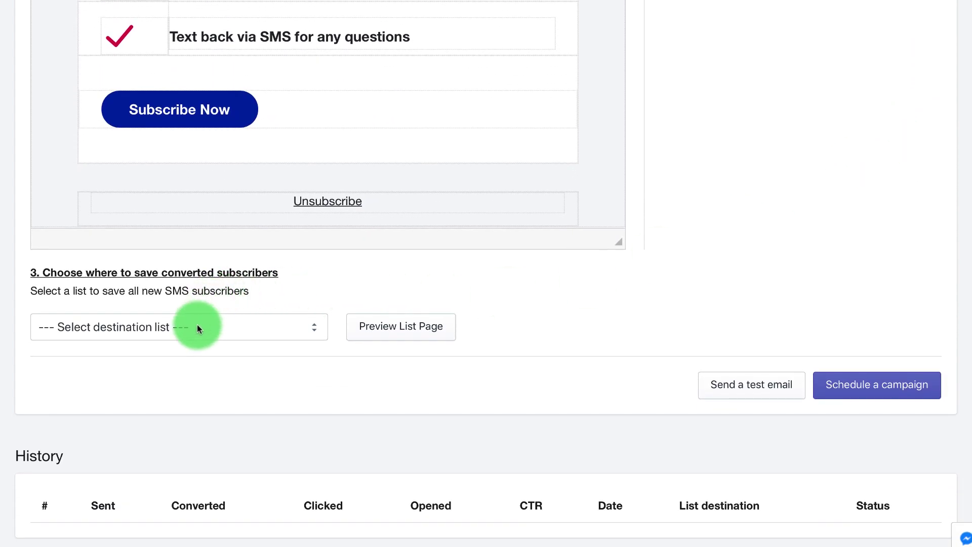
{"action": "left_click", "coordinate": [197, 326]}
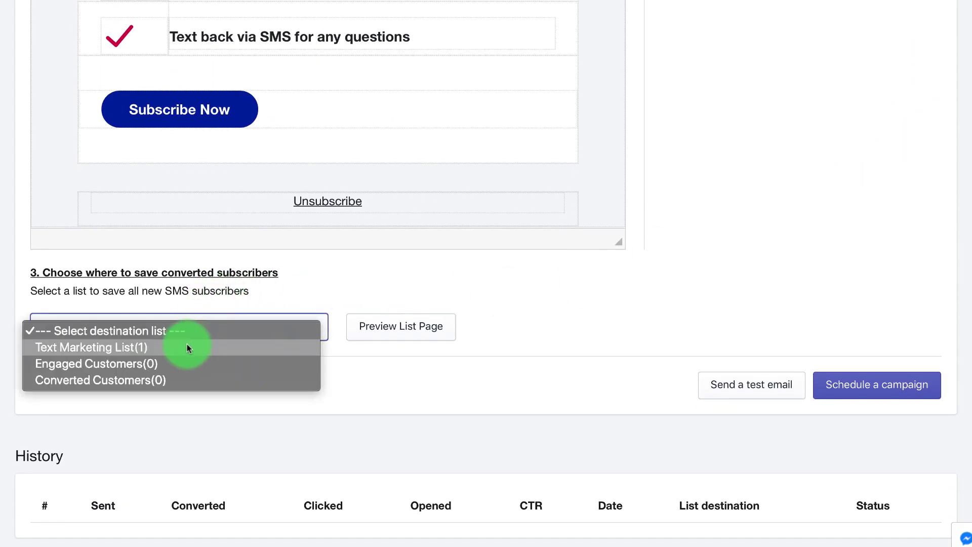
{"action": "left_click", "coordinate": [187, 347]}
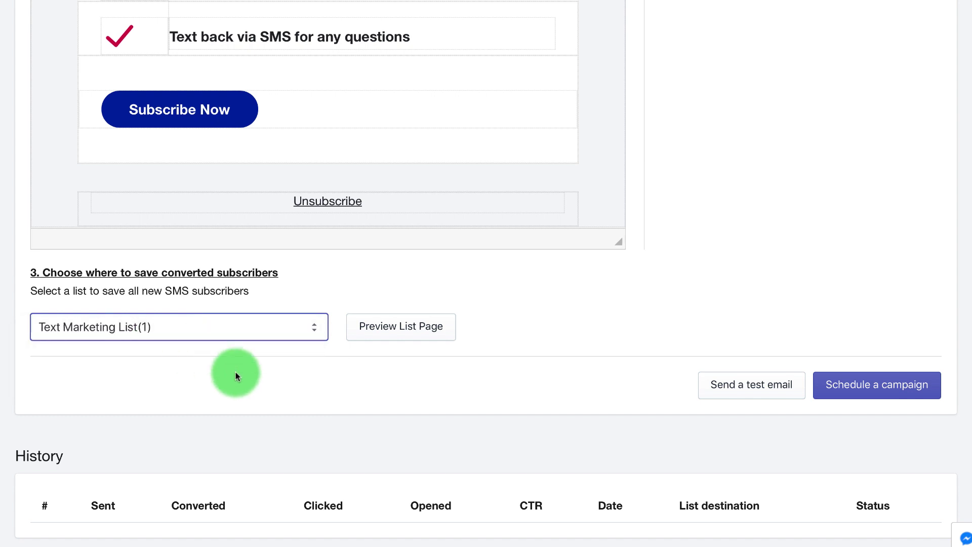
{"action": "left_click", "coordinate": [588, 413]}
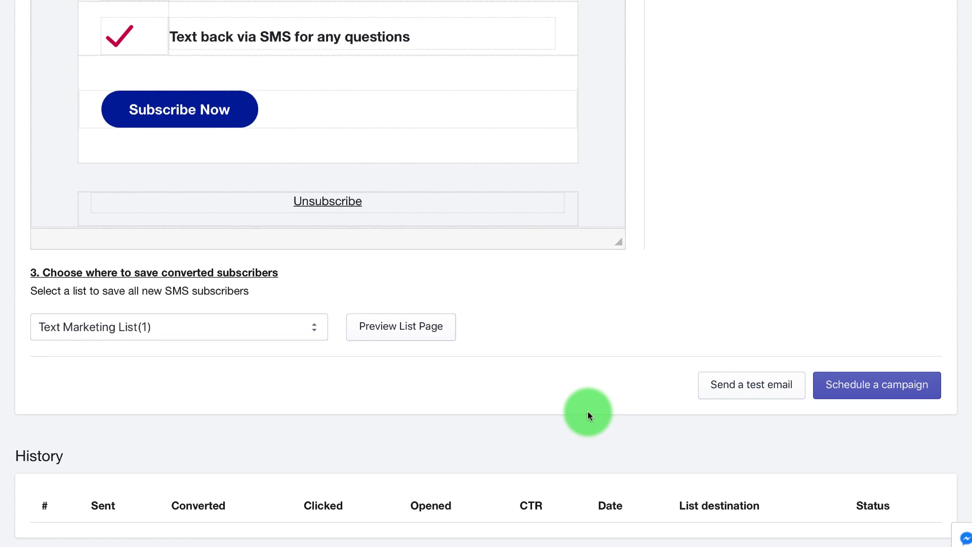
{"action": "left_click", "coordinate": [896, 387]}
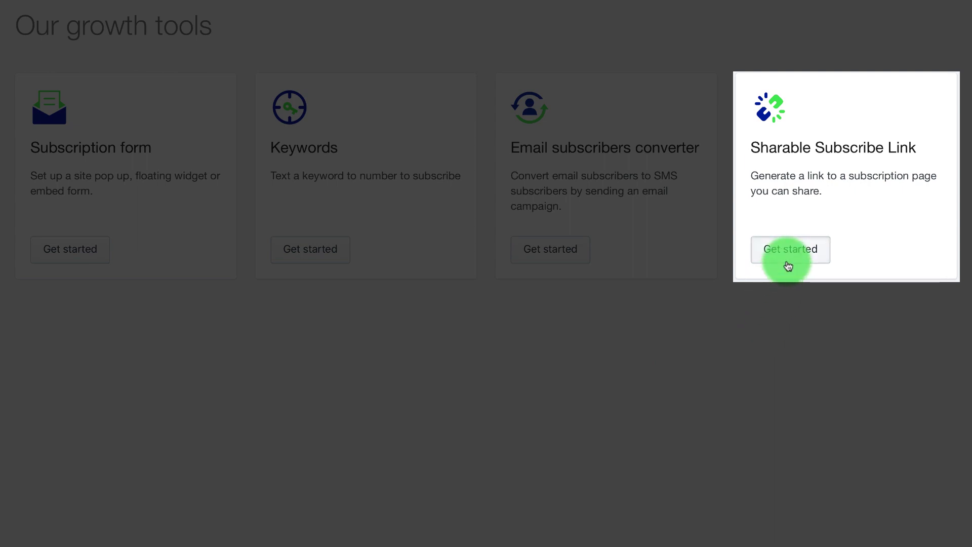
Set up a new sharable subscribe link for the Text Marketing List with the SEO handle subscribe-me
{"action": "left_click", "coordinate": [788, 264]}
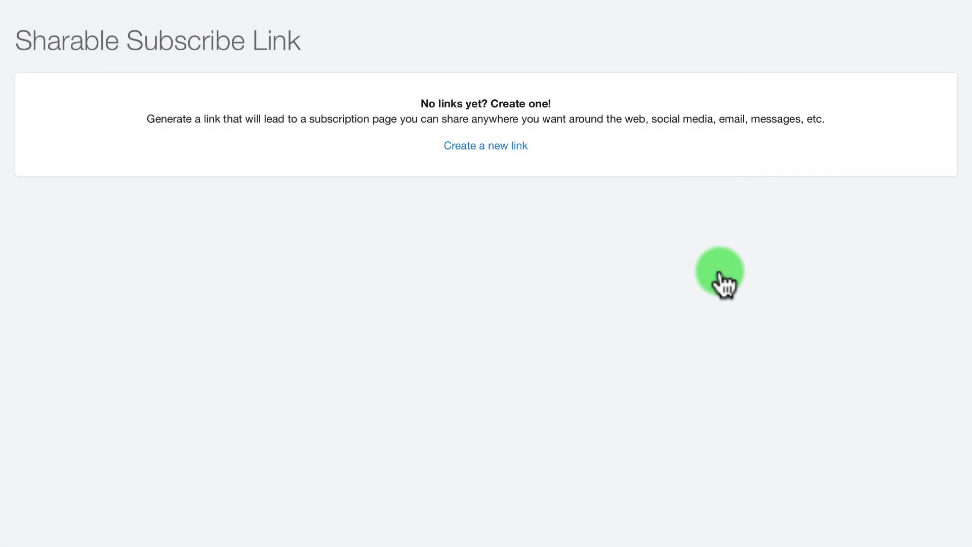
{"action": "left_click", "coordinate": [487, 147]}
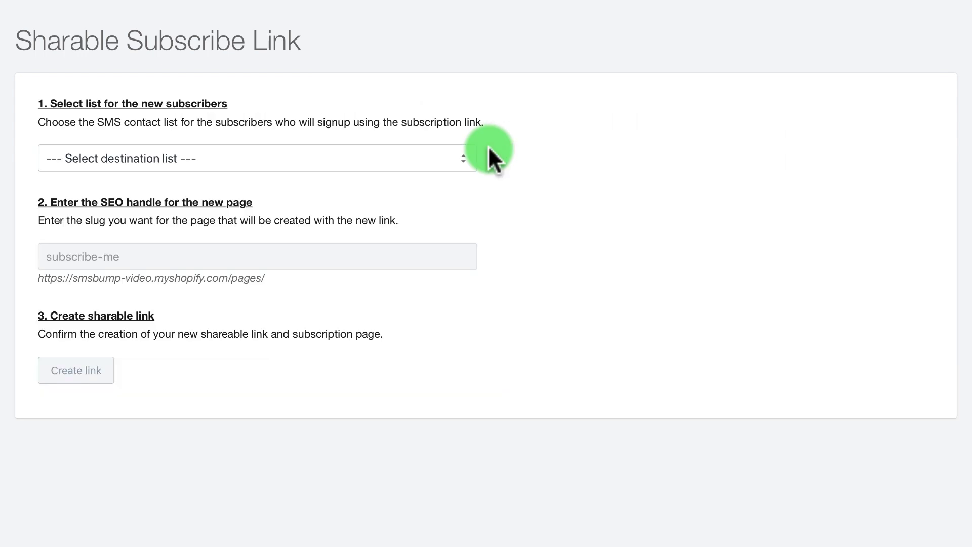
{"action": "left_click", "coordinate": [195, 157]}
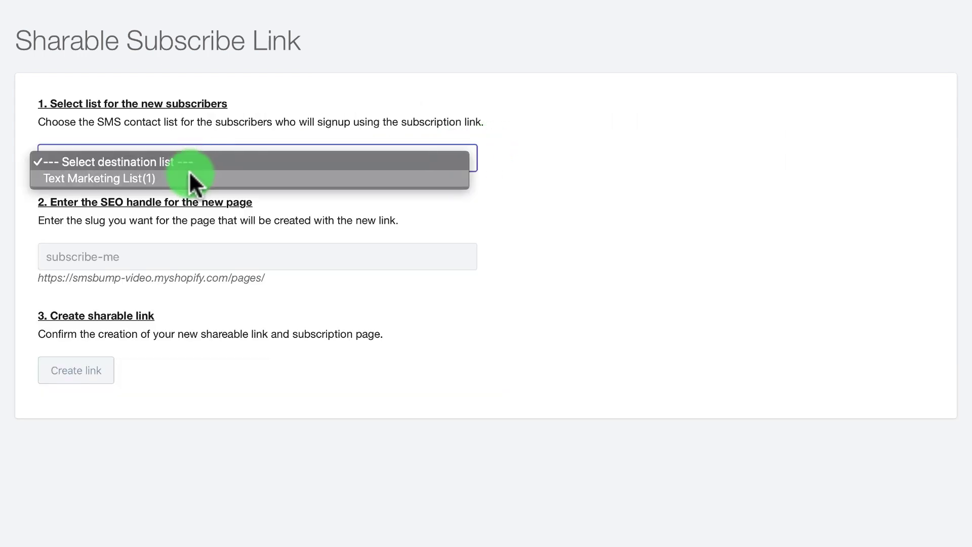
{"action": "left_click", "coordinate": [196, 178]}
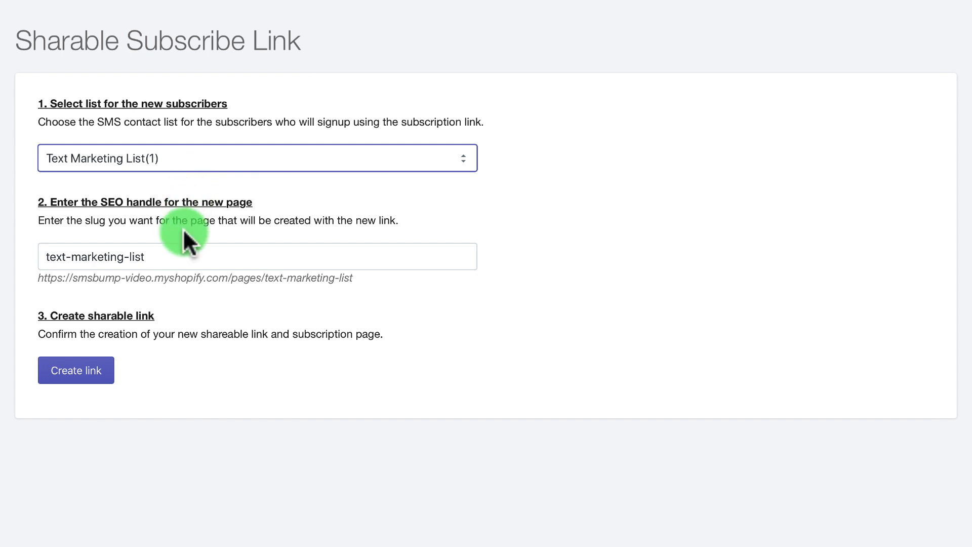
{"action": "left_click", "coordinate": [186, 262]}
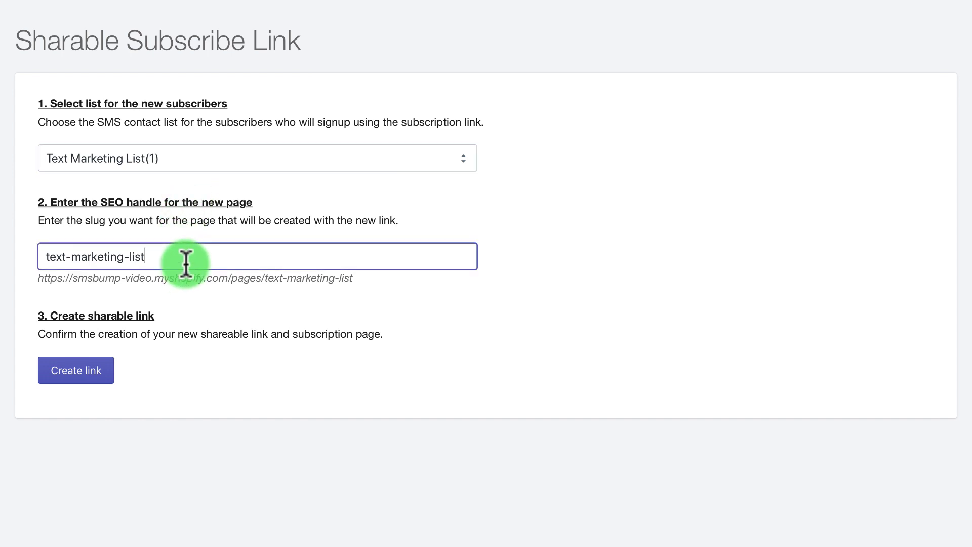
{"action": "triple_click", "coordinate": [186, 263]}
{"action": "type", "text": "subscribe"}
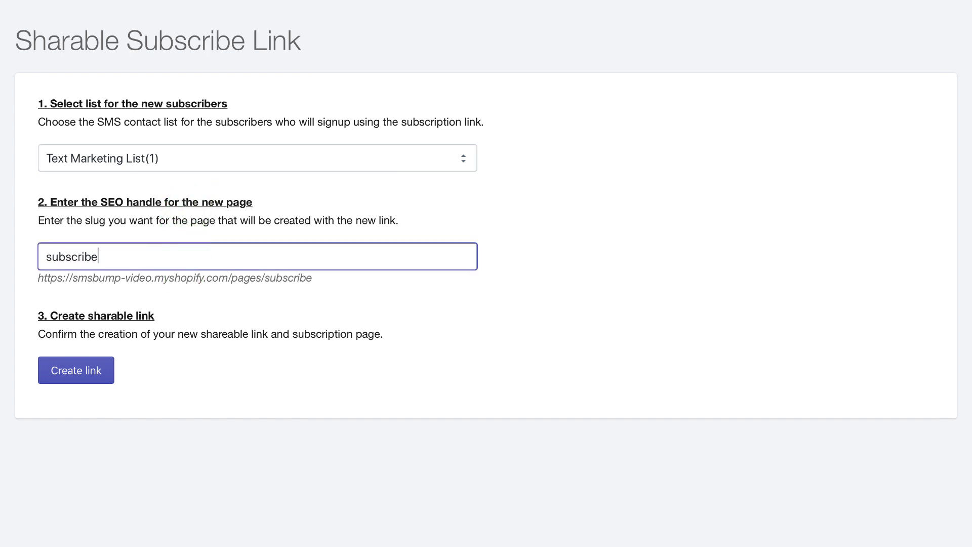
{"action": "type", "text": "-me"}
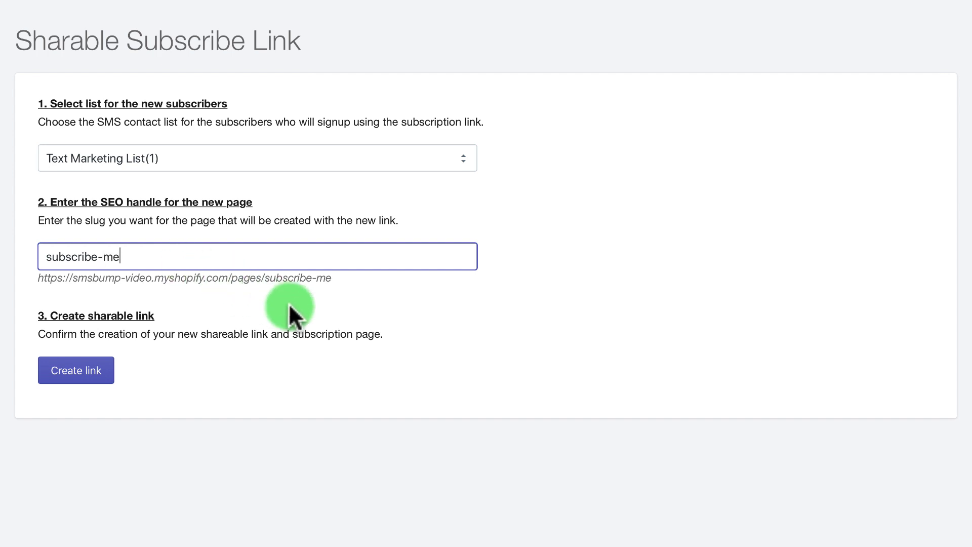
Create the sharable link and open its copied address in a new browser tab
{"action": "left_click", "coordinate": [81, 372]}
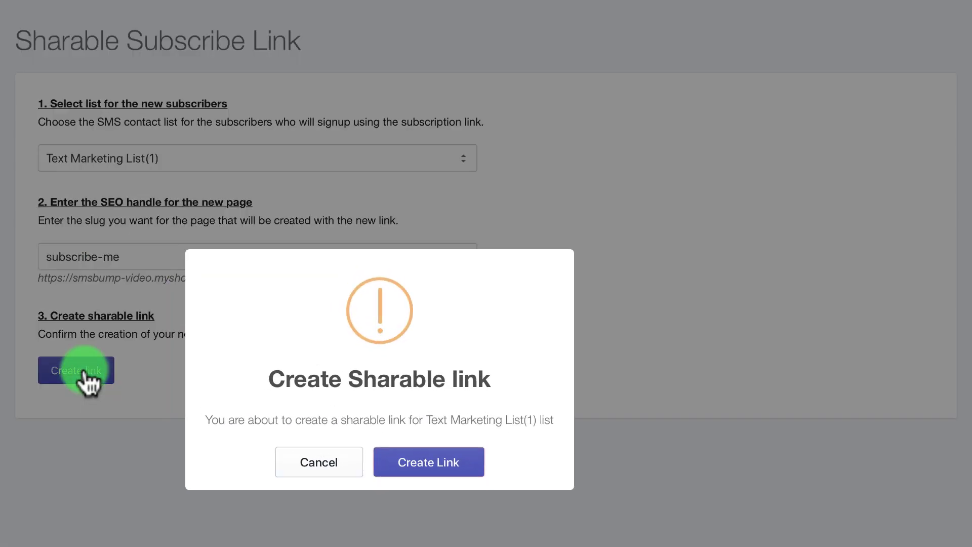
{"action": "left_click", "coordinate": [434, 471]}
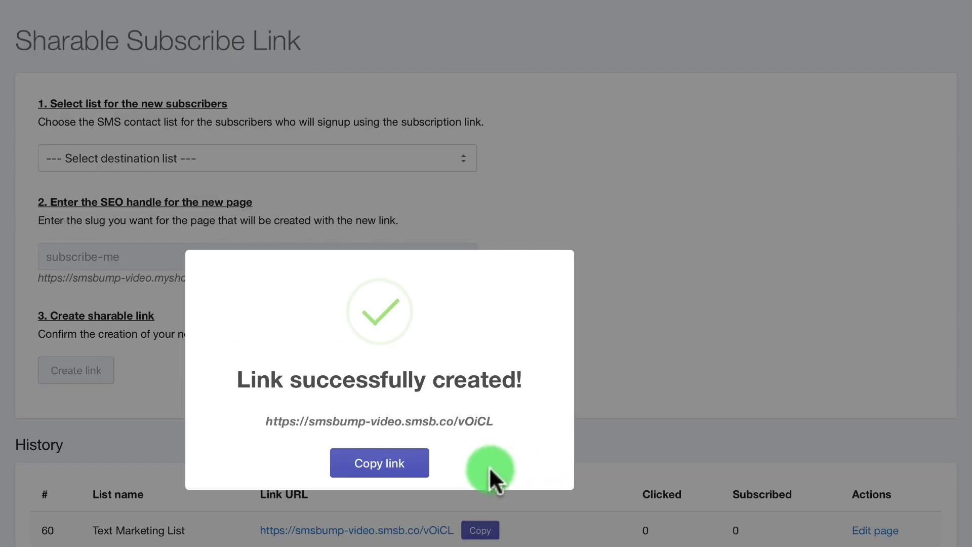
{"action": "left_click", "coordinate": [380, 463]}
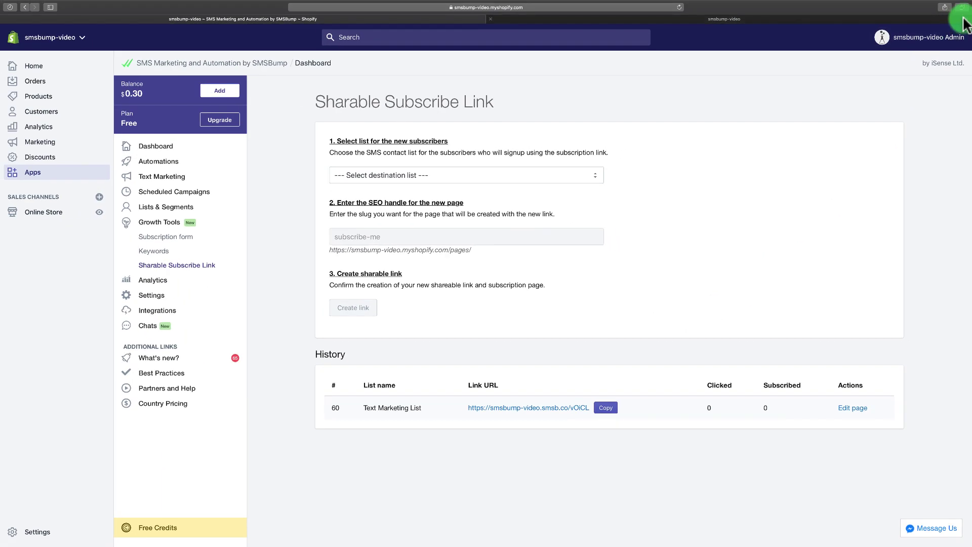
{"action": "left_click", "coordinate": [964, 19]}
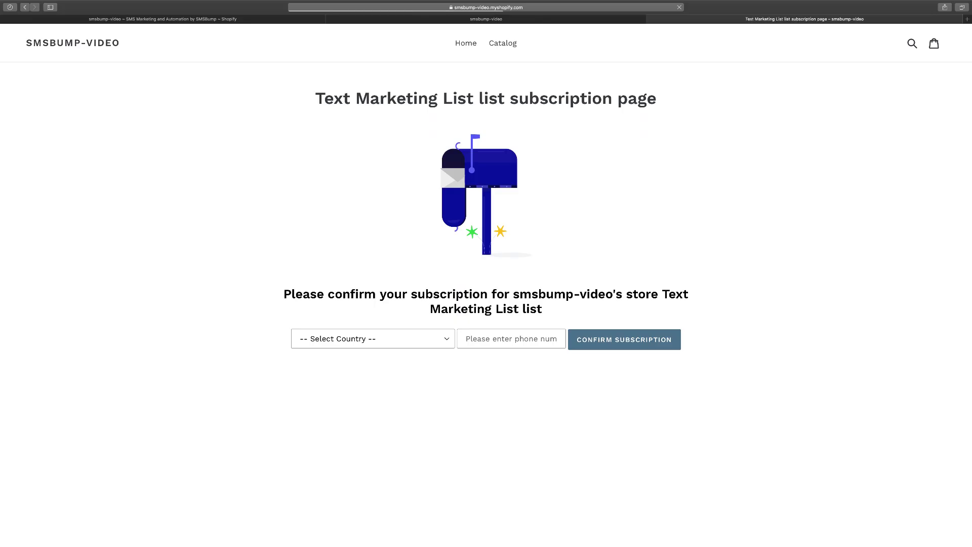